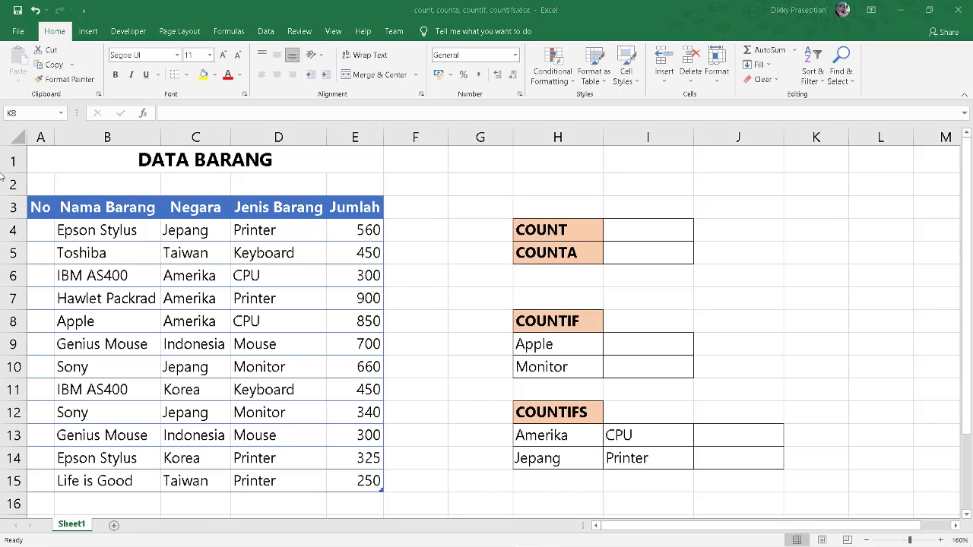
Number the table rows in the No column from 1 to 12, filling the series from A4 down to A15
{"action": "left_click", "coordinate": [40, 229]}
{"action": "type", "text": "1"}
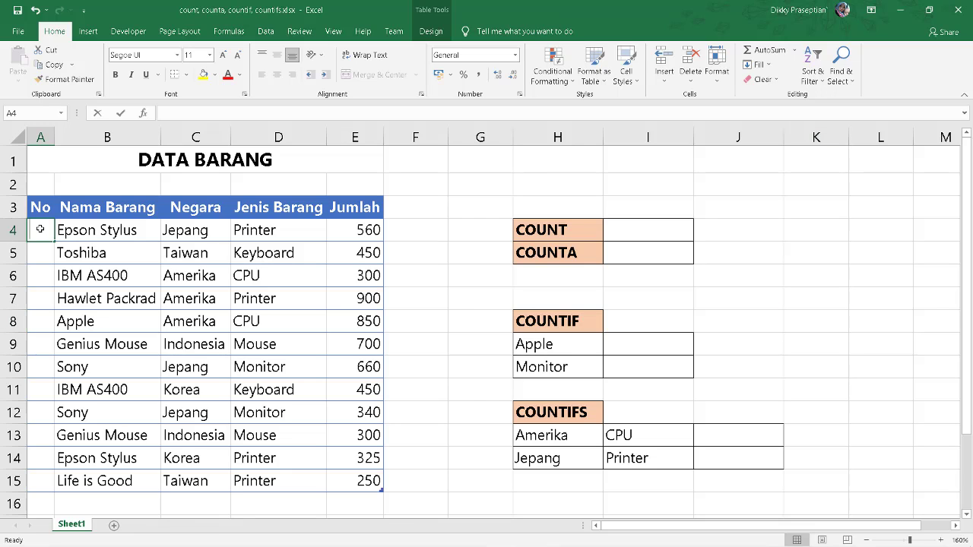
{"action": "key", "text": "Return"}
{"action": "left_click", "coordinate": [40, 228]}
{"action": "key", "text": "Down"}
{"action": "type", "text": "2"}
{"action": "key", "text": "ctrl+Return"}
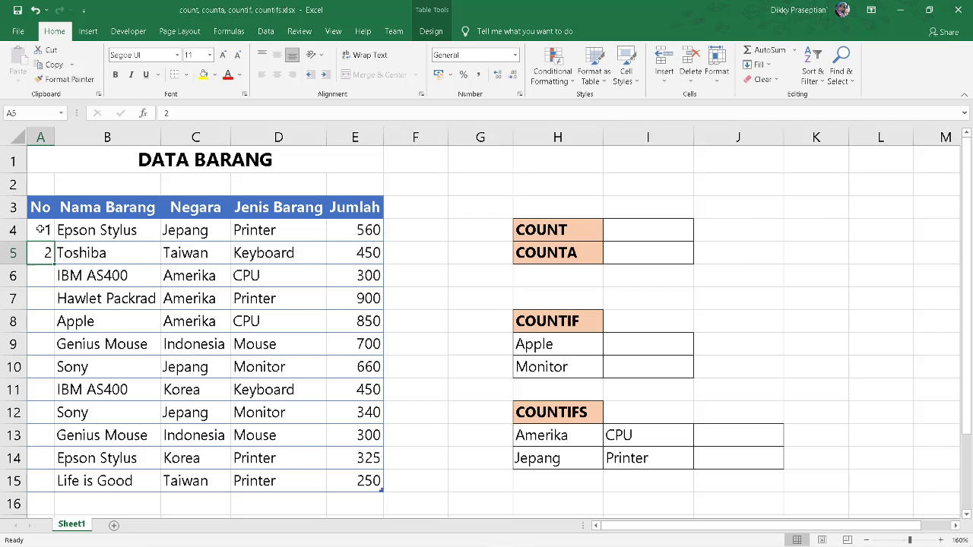
{"action": "left_click_drag", "start_coordinate": [40, 229], "coordinate": [46, 492]}
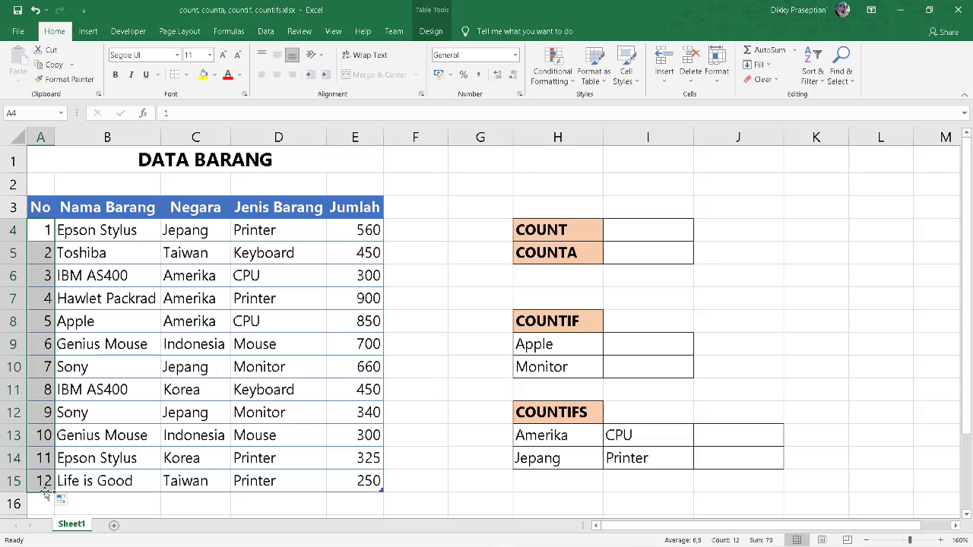
Enter a COUNT formula in I4 that counts the table's Jumlah column, =COUNT(Table1[Jumlah])
{"action": "left_click", "coordinate": [655, 231]}
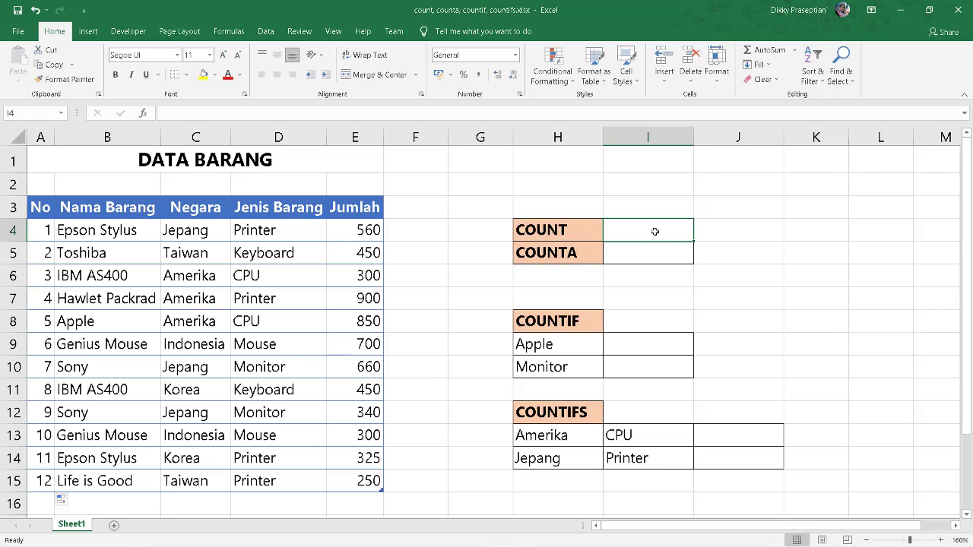
{"action": "type", "text": "=c"}
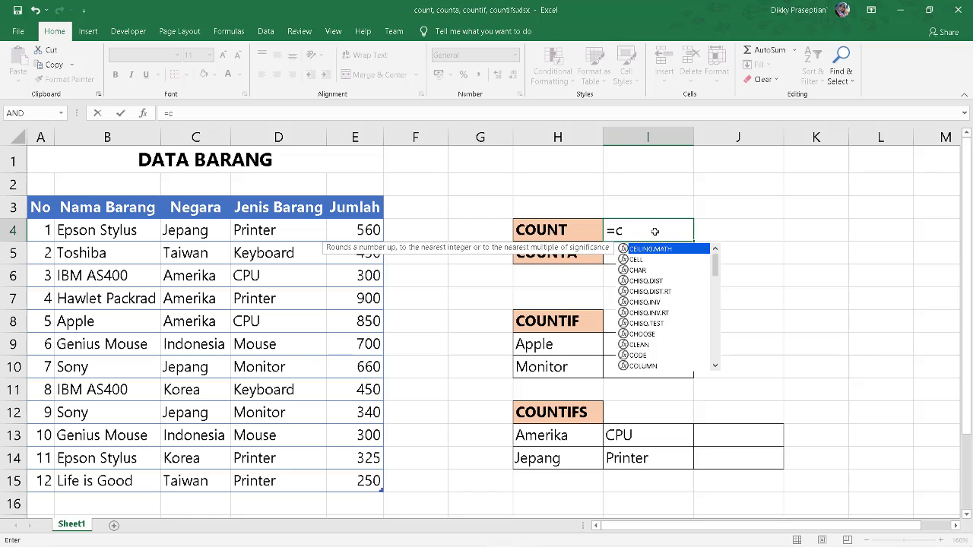
{"action": "type", "text": "ount"}
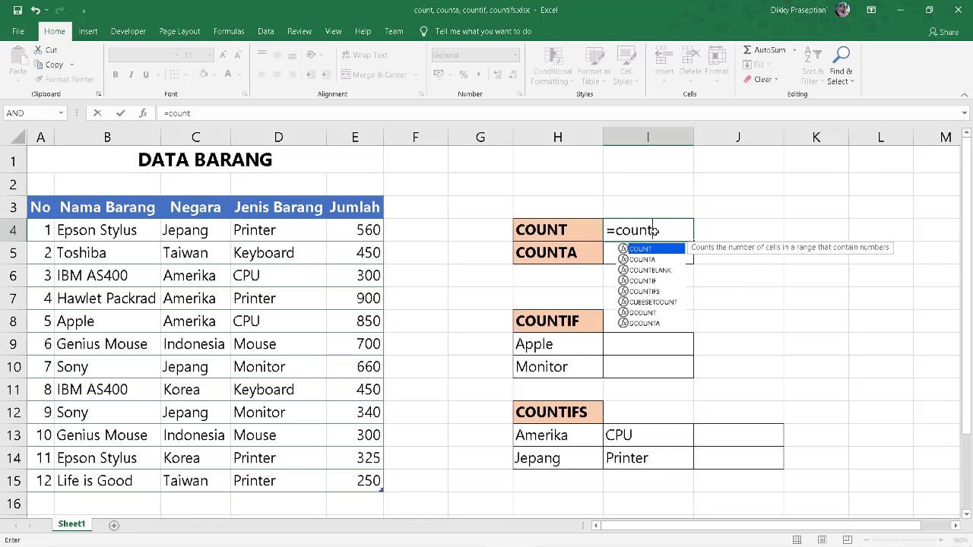
{"action": "key", "text": "Tab"}
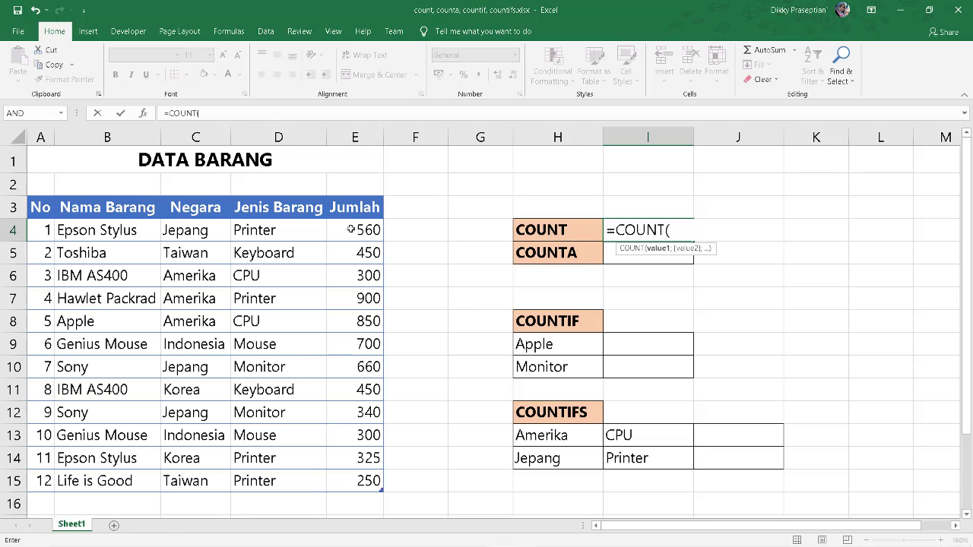
{"action": "left_click_drag", "start_coordinate": [349, 236], "coordinate": [361, 480]}
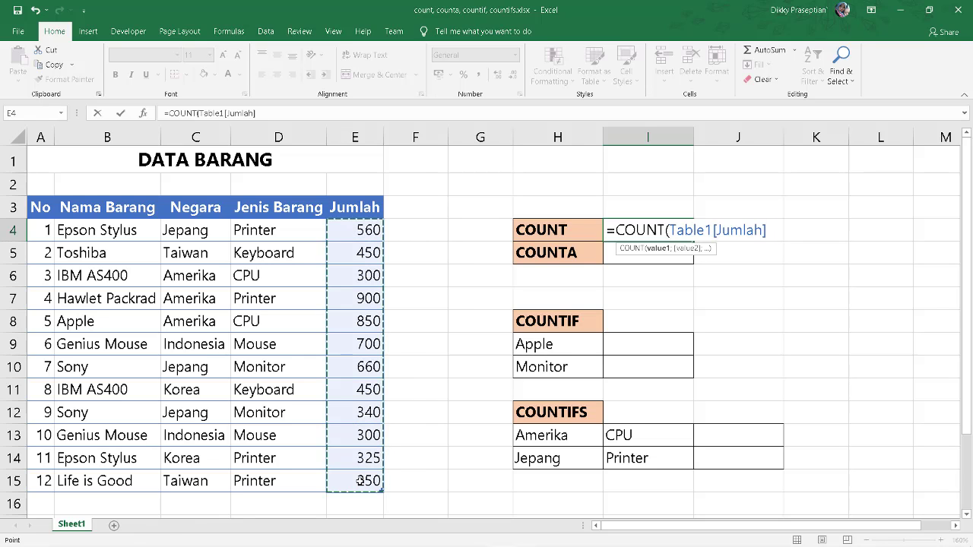
{"action": "key", "text": "Return"}
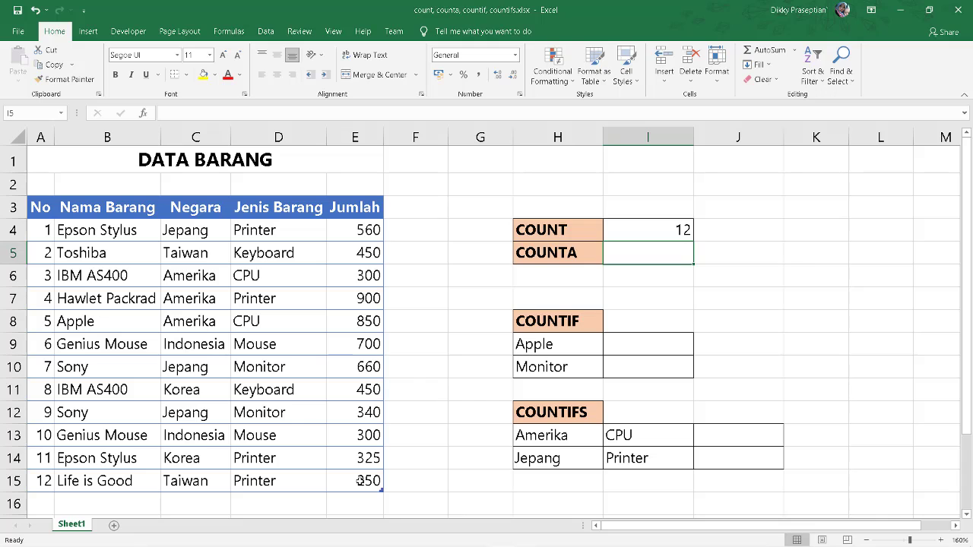
{"action": "key", "text": "Up"}
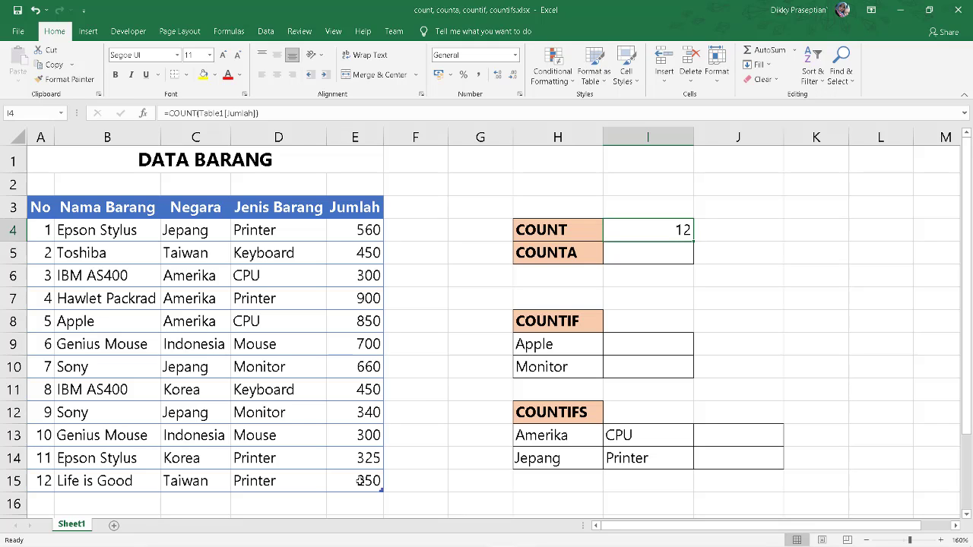
Enter a COUNTA formula in I5 that counts the table's Nama Barang column, =COUNTA(Table1[Nama Barang])
{"action": "key", "text": "Down"}
{"action": "type", "text": "="}
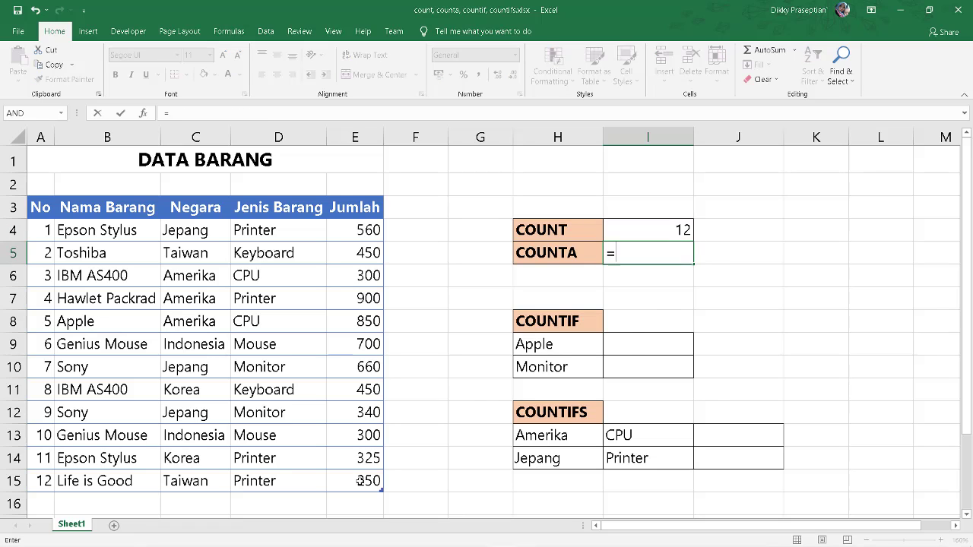
{"action": "type", "text": "coun"}
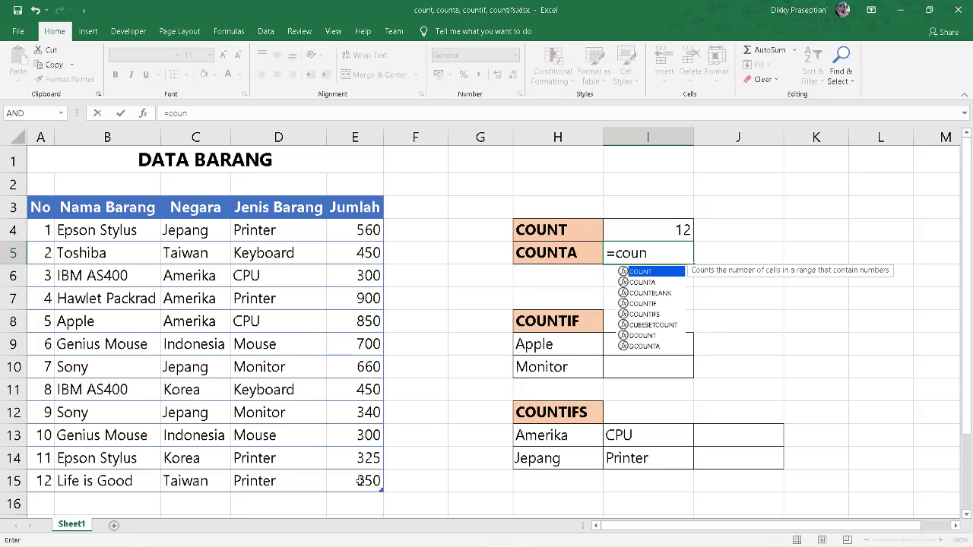
{"action": "key", "text": "Down"}
{"action": "key", "text": "Tab"}
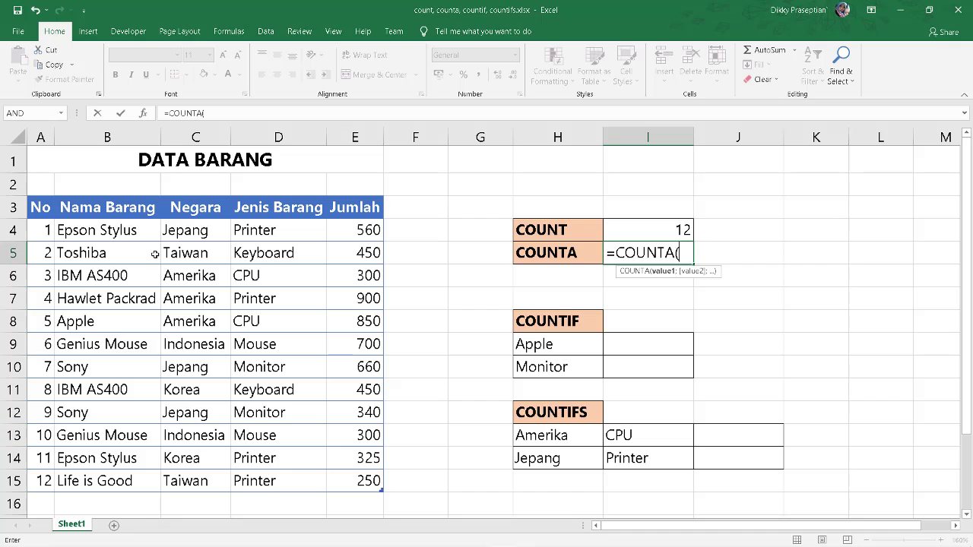
{"action": "left_click_drag", "start_coordinate": [129, 228], "coordinate": [139, 480]}
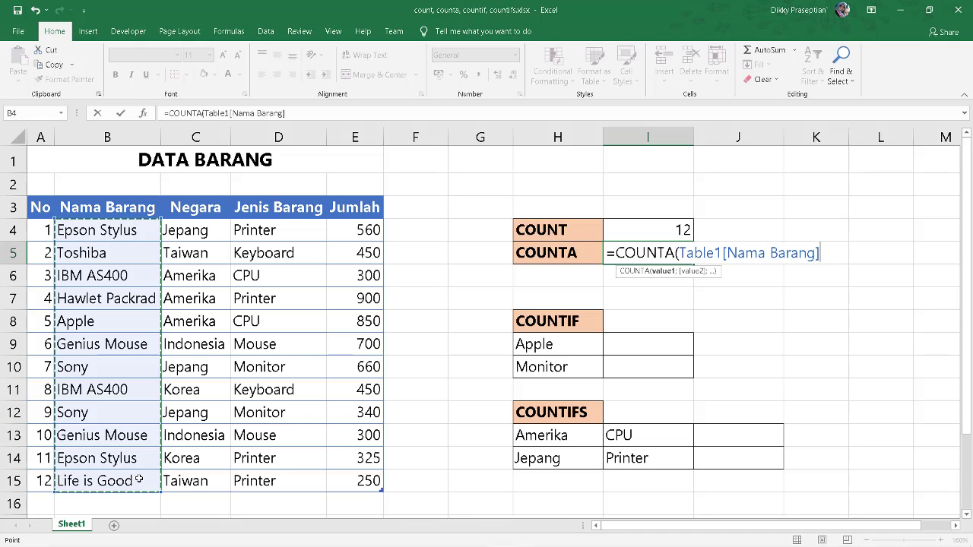
{"action": "key", "text": "Return"}
{"action": "key", "text": "Up"}
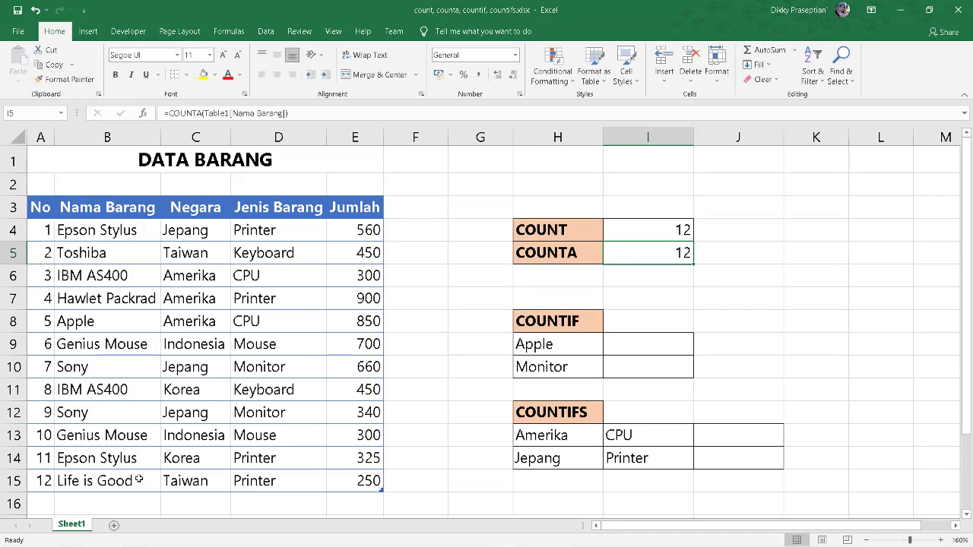
Compare the COUNT and COUNTA formulas and their results in H4:I5
{"action": "key", "text": "Up"}
{"action": "key", "text": "Down"}
{"action": "key", "text": "Up"}
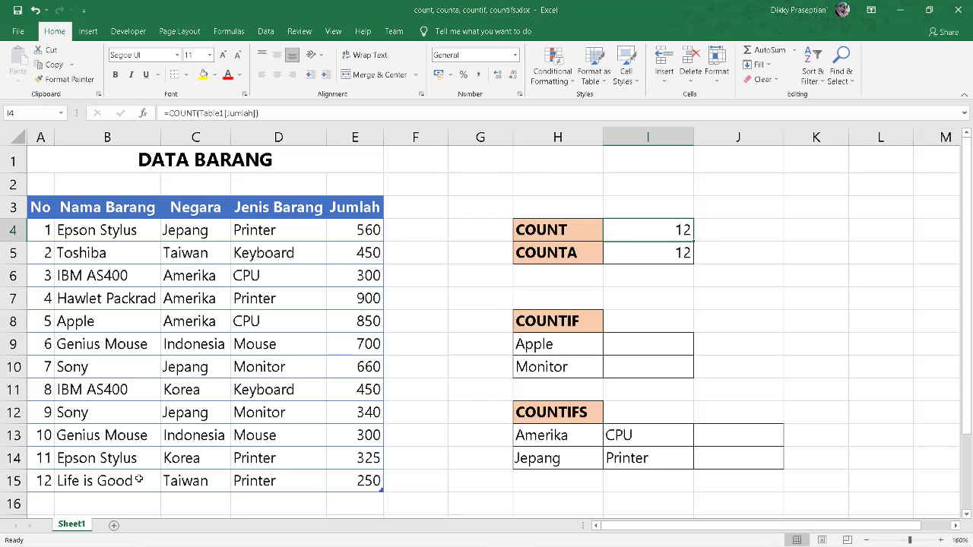
{"action": "key", "text": "Down"}
{"action": "key", "text": "Down"}
{"action": "key", "text": "Down"}
{"action": "key", "text": "Down"}
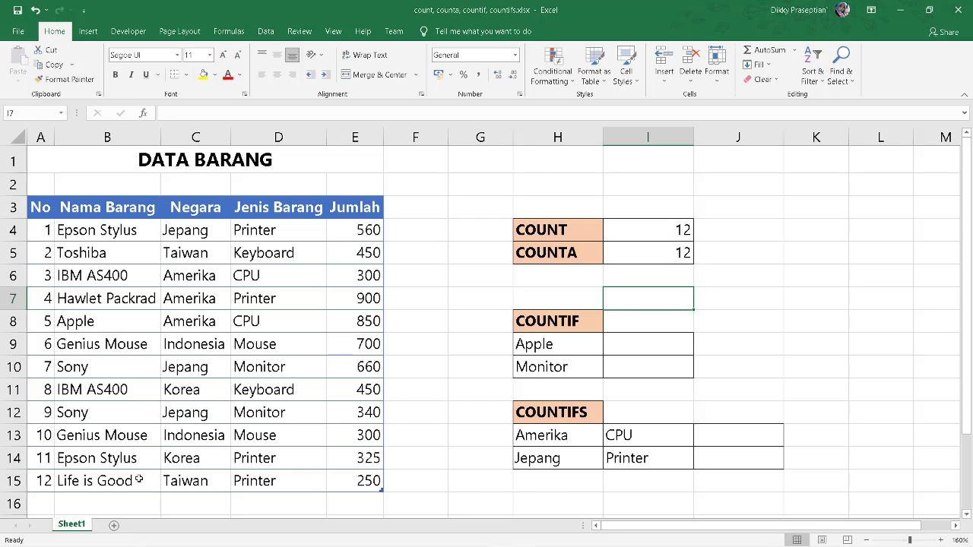
{"action": "key", "text": "Up"}
{"action": "key", "text": "Up"}
{"action": "key", "text": "Up"}
{"action": "key", "text": "Up"}
{"action": "key", "text": "shift+Down"}
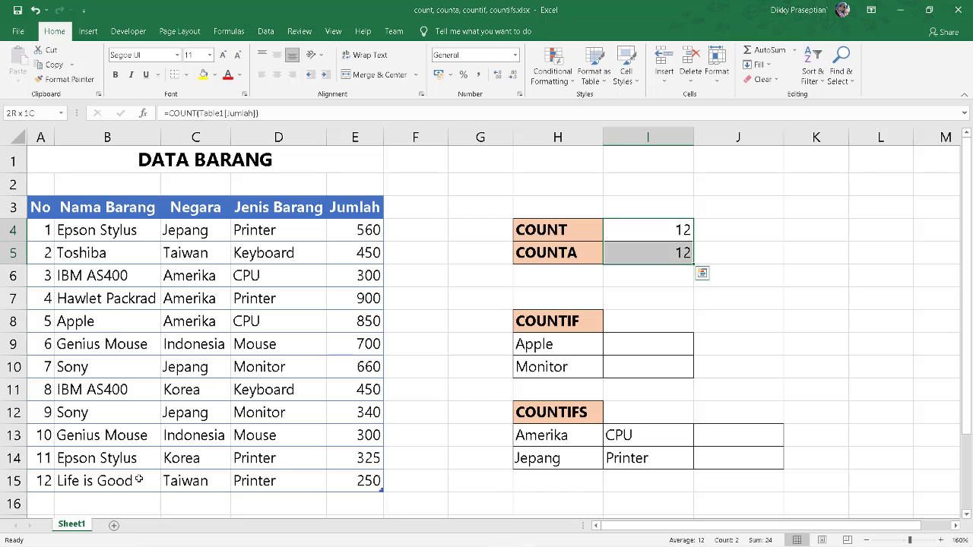
{"action": "key", "text": "shift+Left"}
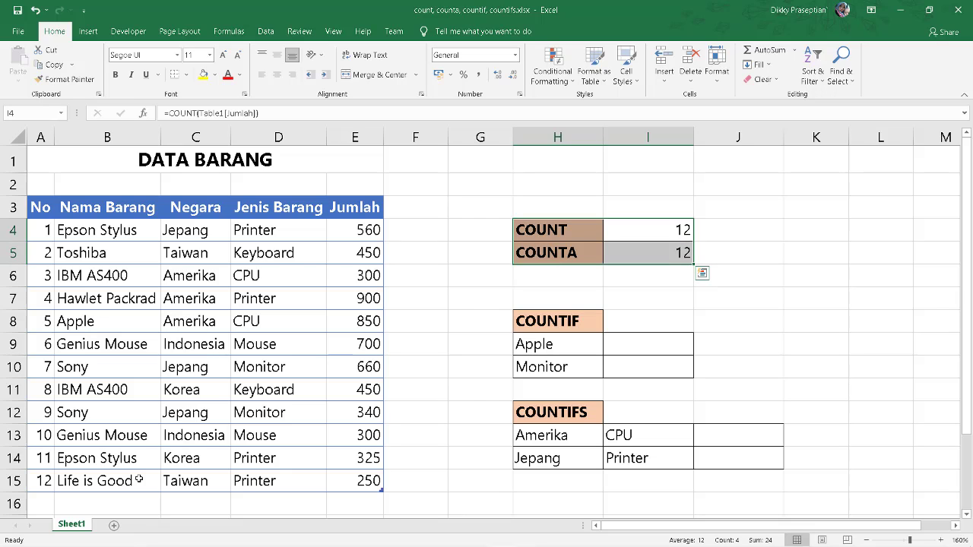
Examine the Apple criterion in the COUNTIF block and look for matching entries in the Nama Barang column
{"action": "key", "text": "Down"}
{"action": "key", "text": "Down"}
{"action": "key", "text": "Down"}
{"action": "key", "text": "Down"}
{"action": "key", "text": "Down"}
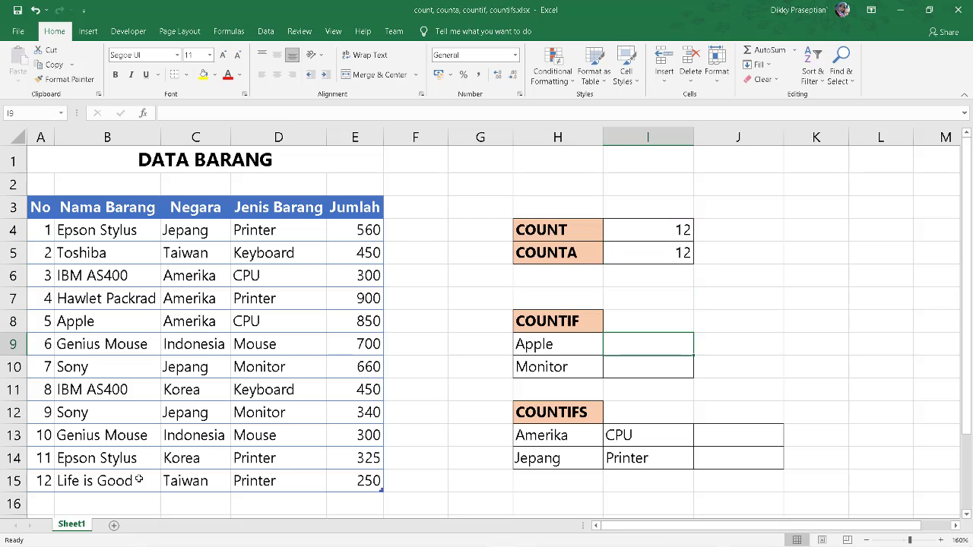
{"action": "key", "text": "Left"}
{"action": "key", "text": "Up"}
{"action": "key", "text": "Down"}
{"action": "key", "text": "Up"}
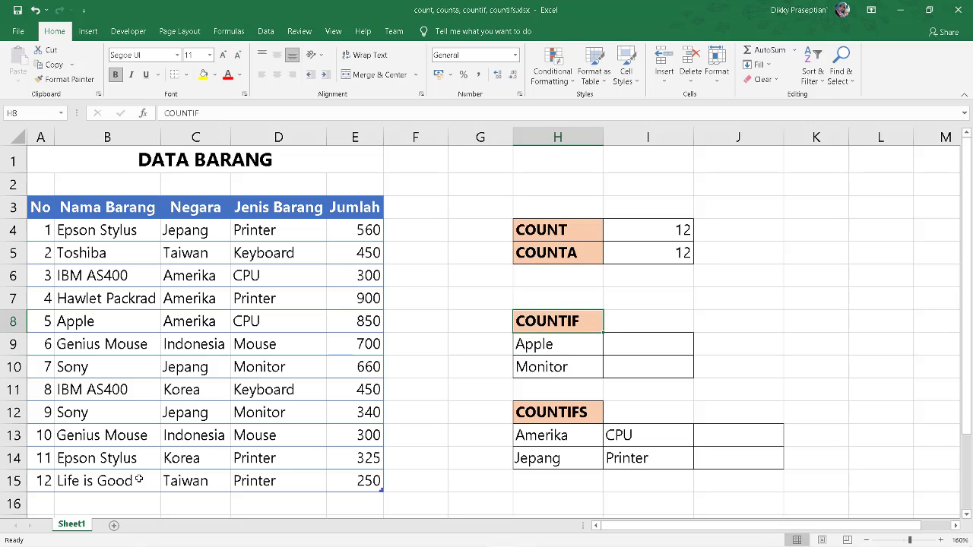
{"action": "key", "text": "Down"}
{"action": "key", "text": "Up"}
{"action": "key", "text": "Down"}
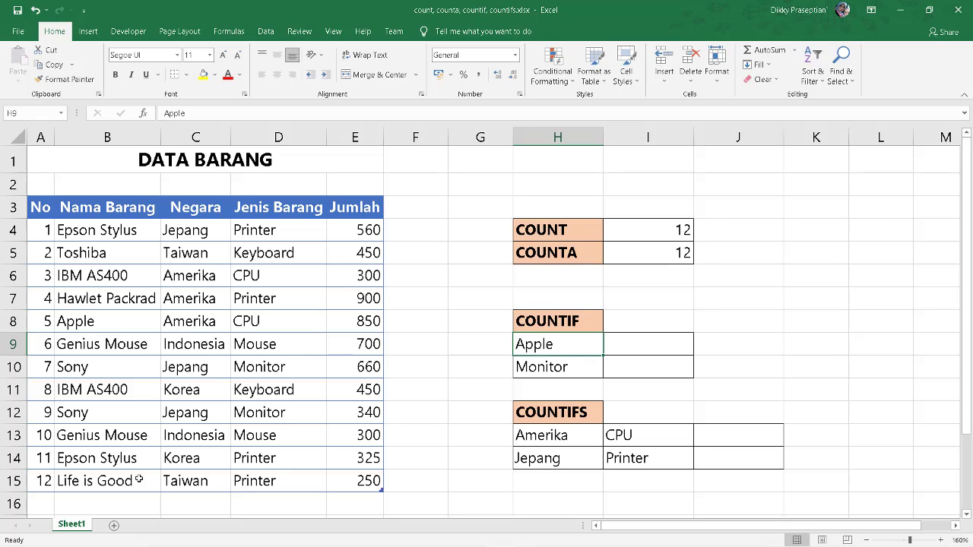
{"action": "key", "text": "Left"}
{"action": "key", "text": "Left"}
{"action": "key", "text": "Left"}
{"action": "key", "text": "Left"}
{"action": "key", "text": "Left"}
{"action": "key", "text": "Up"}
{"action": "key", "text": "Up"}
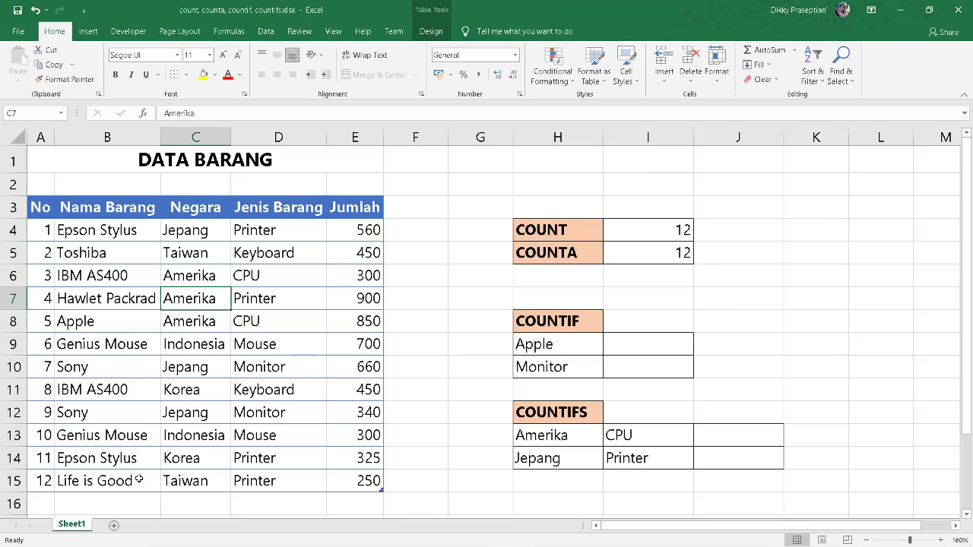
{"action": "key", "text": "Left"}
{"action": "key", "text": "Up"}
{"action": "key", "text": "Up"}
{"action": "key", "text": "Down"}
{"action": "key", "text": "Down"}
{"action": "key", "text": "Down"}
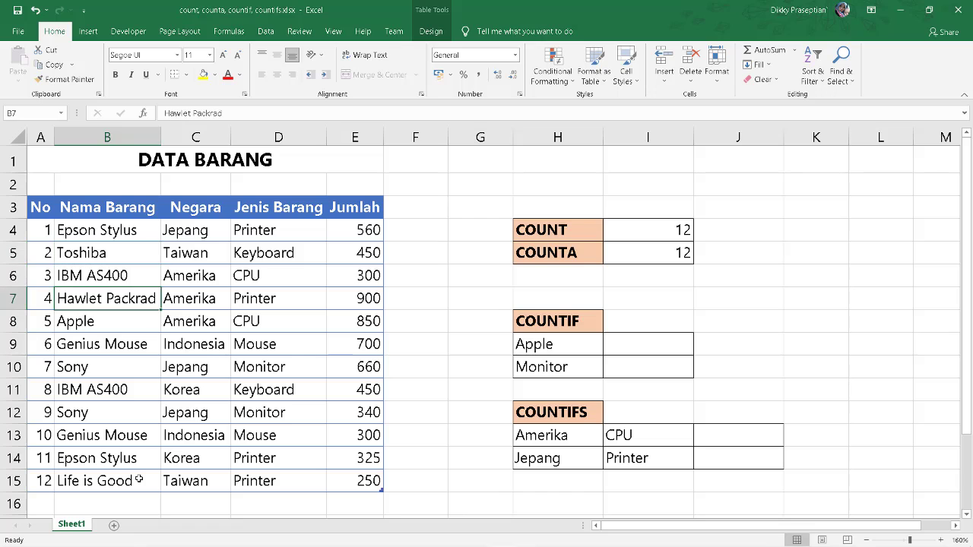
{"action": "key", "text": "Down"}
{"action": "key", "text": "Up"}
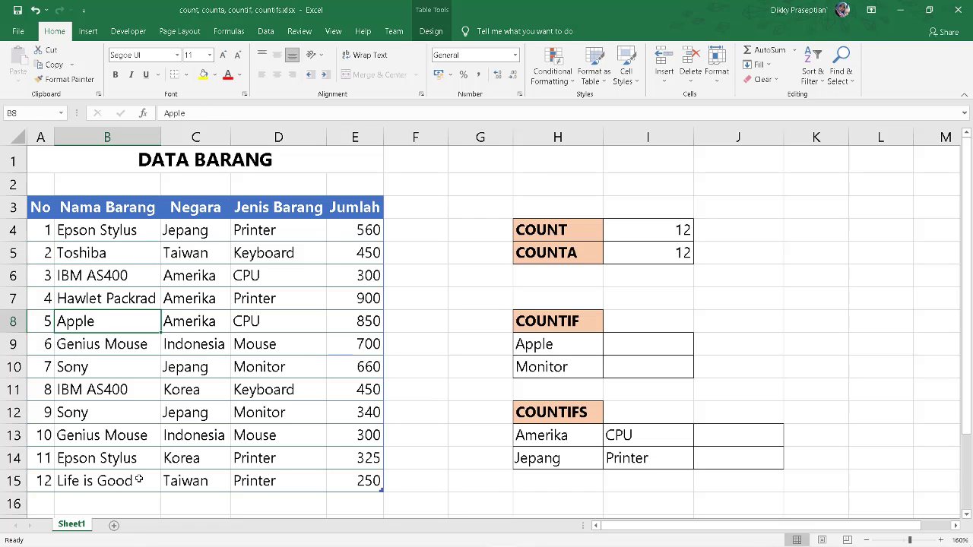
Examine the Monitor criterion in the COUNTIF block and look for matching entries in the Jenis Barang column
{"action": "key", "text": "Right"}
{"action": "key", "text": "Right"}
{"action": "key", "text": "Right"}
{"action": "key", "text": "Right"}
{"action": "key", "text": "Right"}
{"action": "key", "text": "Right"}
{"action": "key", "text": "Right"}
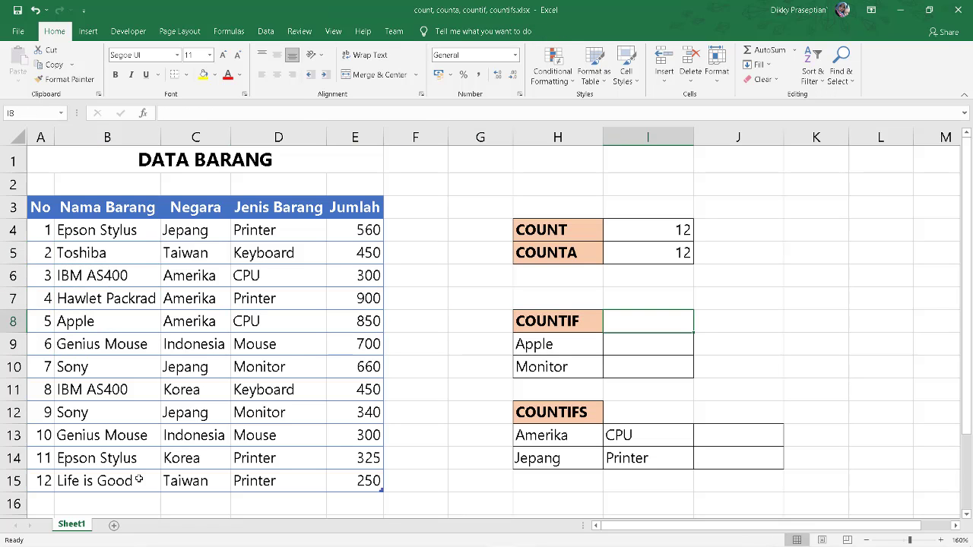
{"action": "key", "text": "Down"}
{"action": "key", "text": "Down"}
{"action": "key", "text": "Left"}
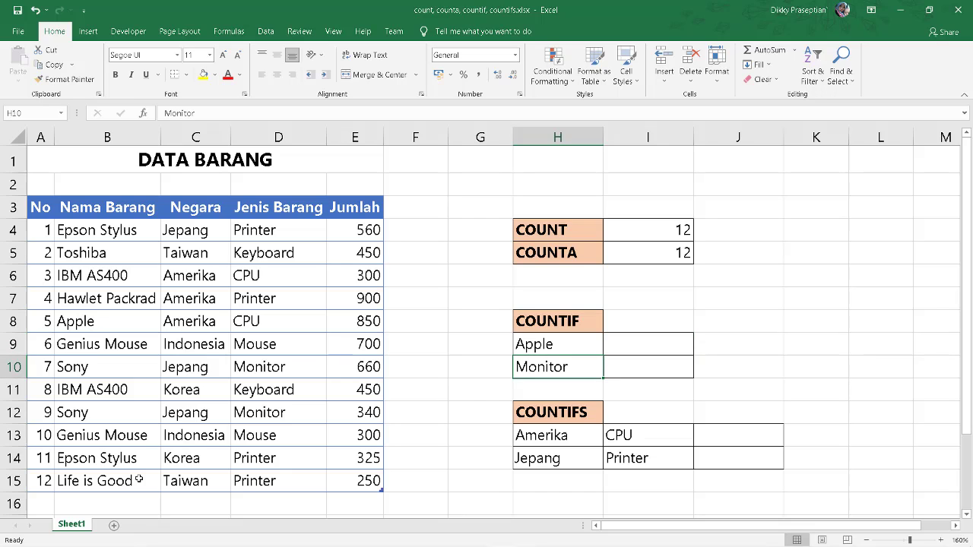
{"action": "key", "text": "Left"}
{"action": "key", "text": "Left"}
{"action": "key", "text": "Left"}
{"action": "key", "text": "Left"}
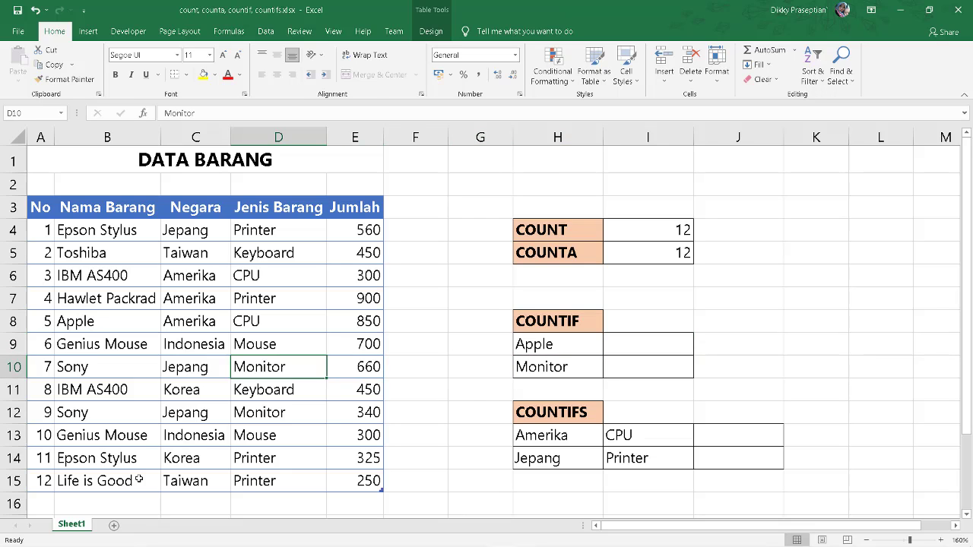
{"action": "key", "text": "Down"}
{"action": "key", "text": "Down"}
{"action": "key", "text": "Up"}
{"action": "key", "text": "Up"}
{"action": "key", "text": "Up"}
{"action": "key", "text": "Up"}
{"action": "key", "text": "Up"}
{"action": "key", "text": "Up"}
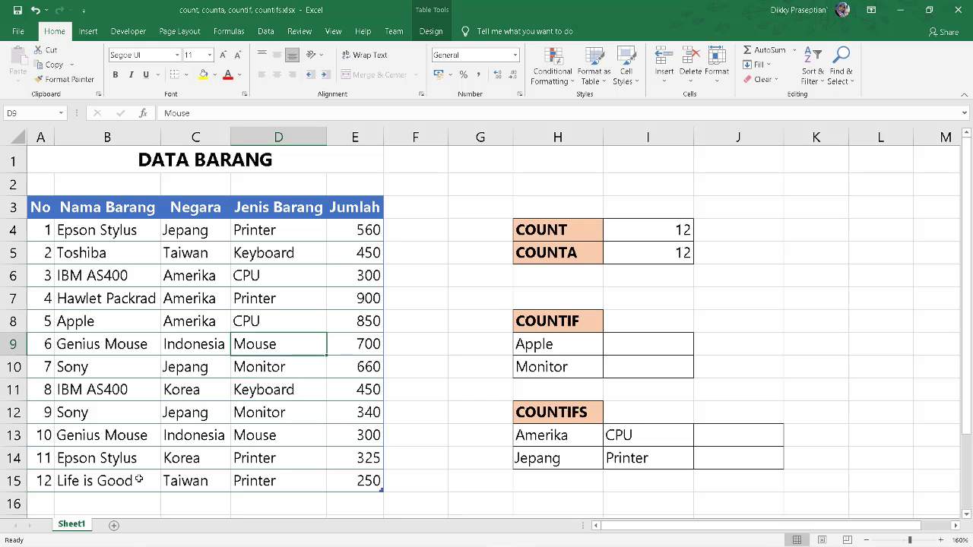
{"action": "key", "text": "Up"}
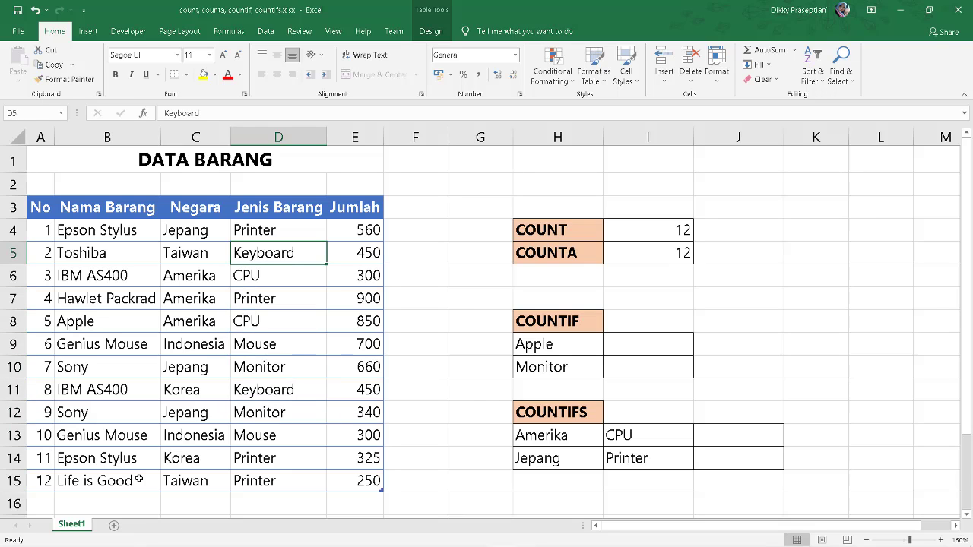
{"action": "key", "text": "Up"}
{"action": "key", "text": "Down"}
{"action": "key", "text": "Down"}
{"action": "key", "text": "Down"}
{"action": "key", "text": "Down"}
{"action": "key", "text": "Down"}
{"action": "key", "text": "Down"}
{"action": "key", "text": "Down"}
{"action": "key", "text": "Down"}
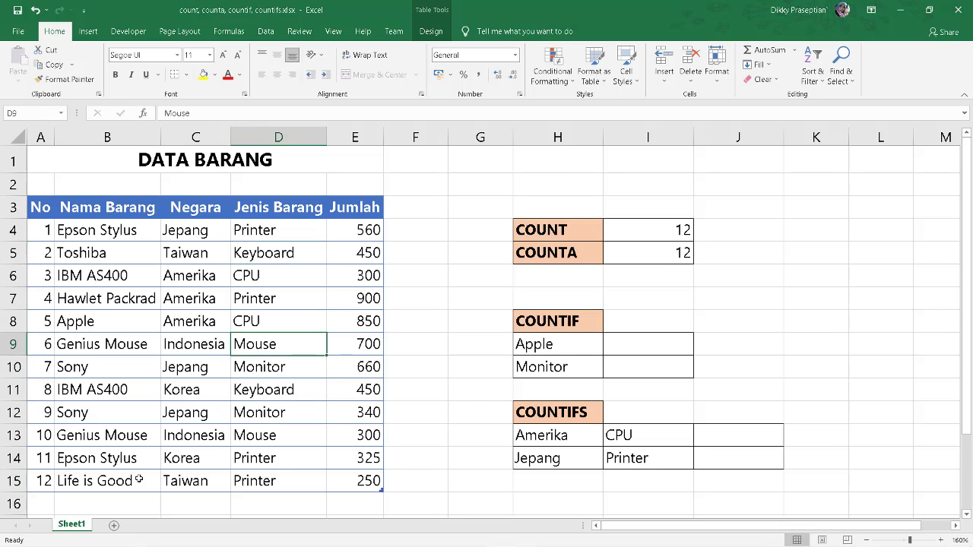
Enter a COUNTIF formula in I9 that counts the Apple criterion in the Nama Barang column, =COUNTIF(Table1[Nama Barang];H9)
{"action": "key", "text": "Right"}
{"action": "key", "text": "Right"}
{"action": "key", "text": "Right"}
{"action": "key", "text": "Right"}
{"action": "key", "text": "Right"}
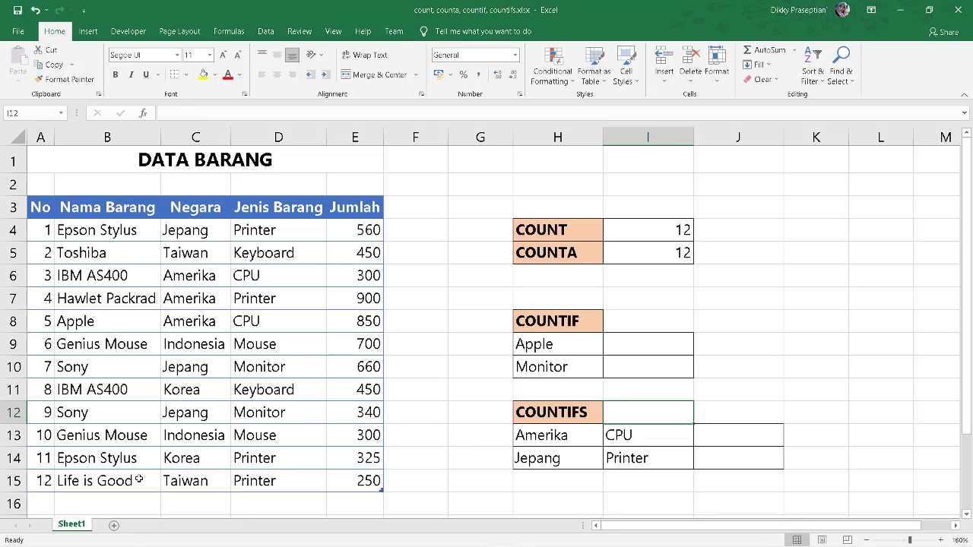
{"action": "key", "text": "Up"}
{"action": "key", "text": "Up"}
{"action": "key", "text": "Up"}
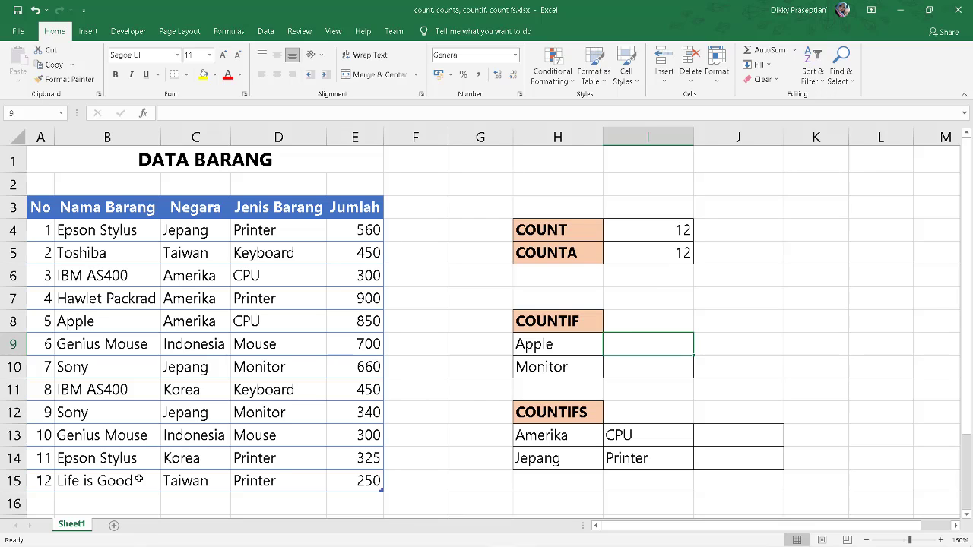
{"action": "type", "text": "="}
{"action": "key", "text": "Escape"}
{"action": "type", "text": "="}
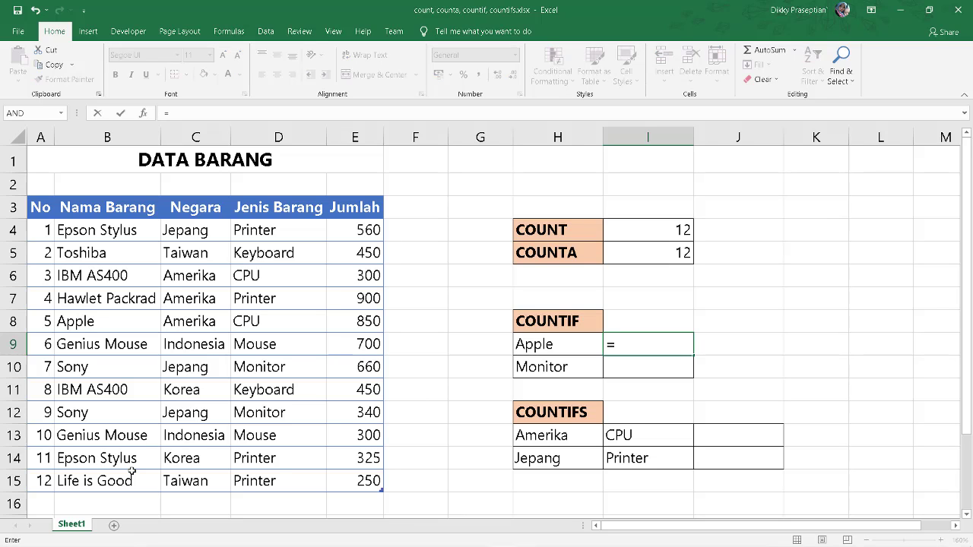
{"action": "type", "text": "c"}
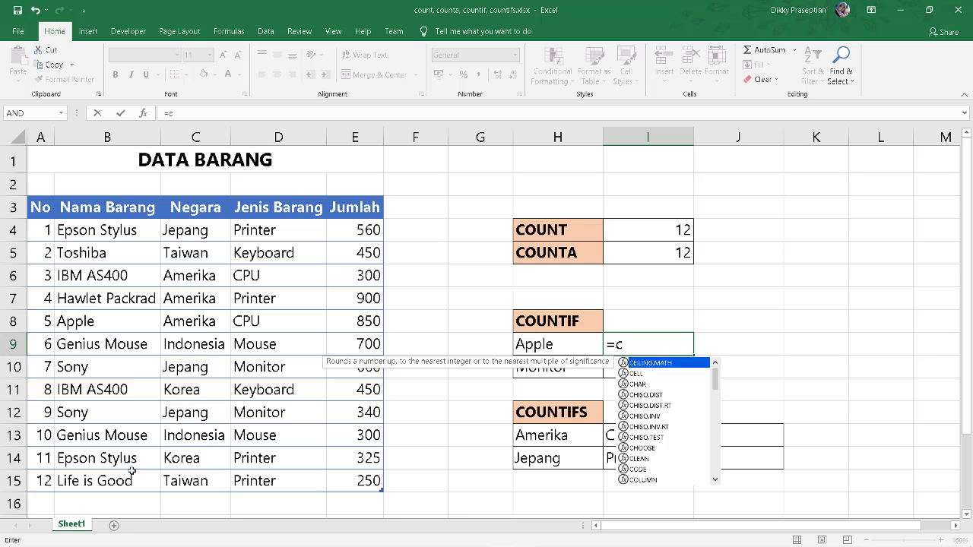
{"action": "type", "text": "oun"}
{"action": "key", "text": "Down"}
{"action": "key", "text": "Down"}
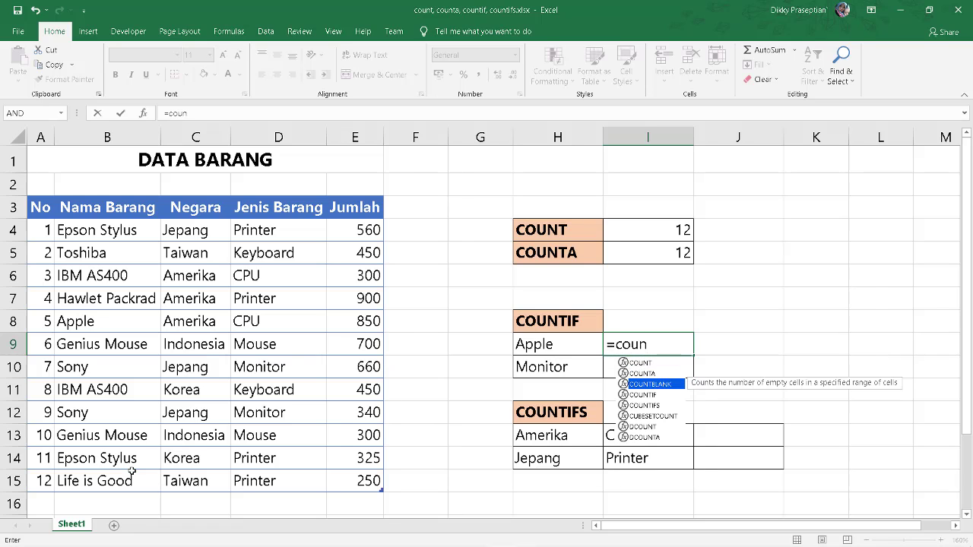
{"action": "key", "text": "Down"}
{"action": "key", "text": "Tab"}
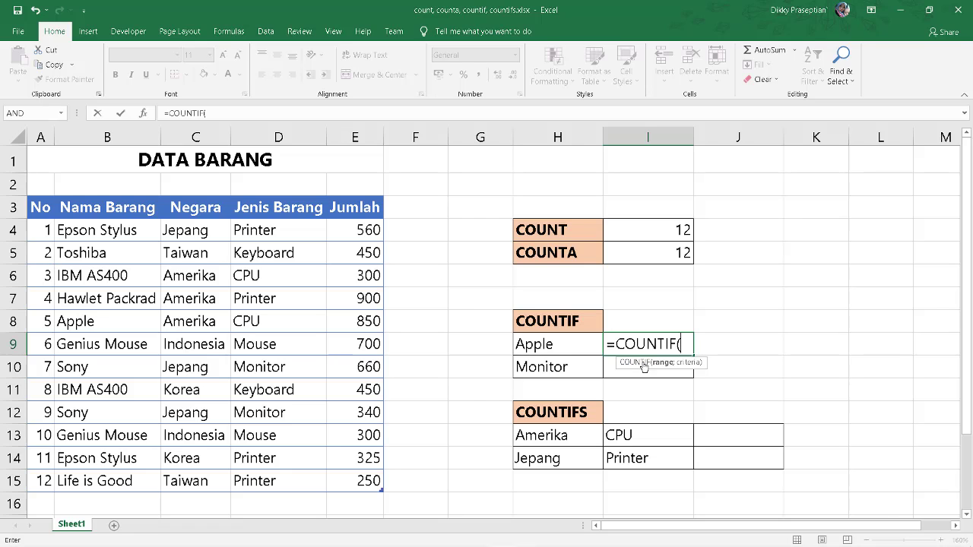
{"action": "left_click_drag", "start_coordinate": [107, 230], "coordinate": [115, 480]}
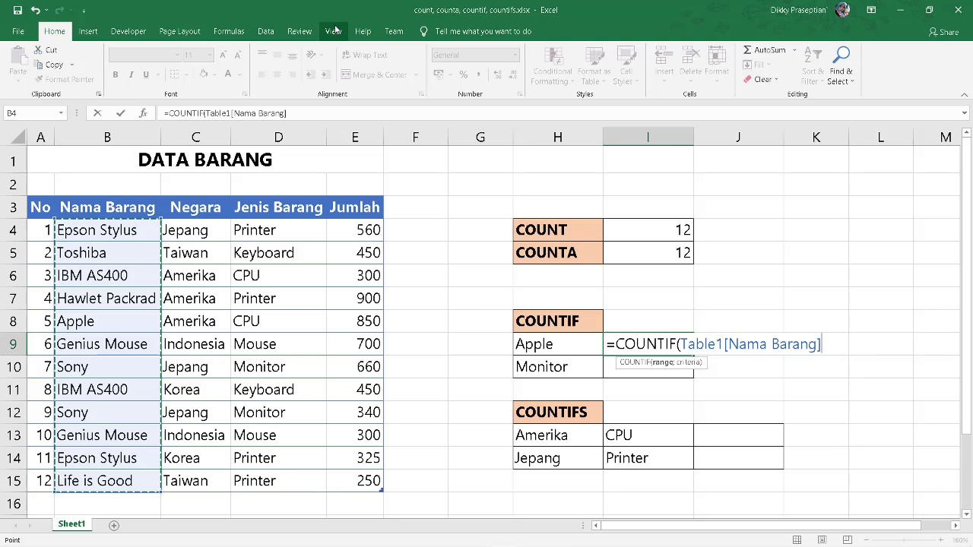
{"action": "type", "text": ";"}
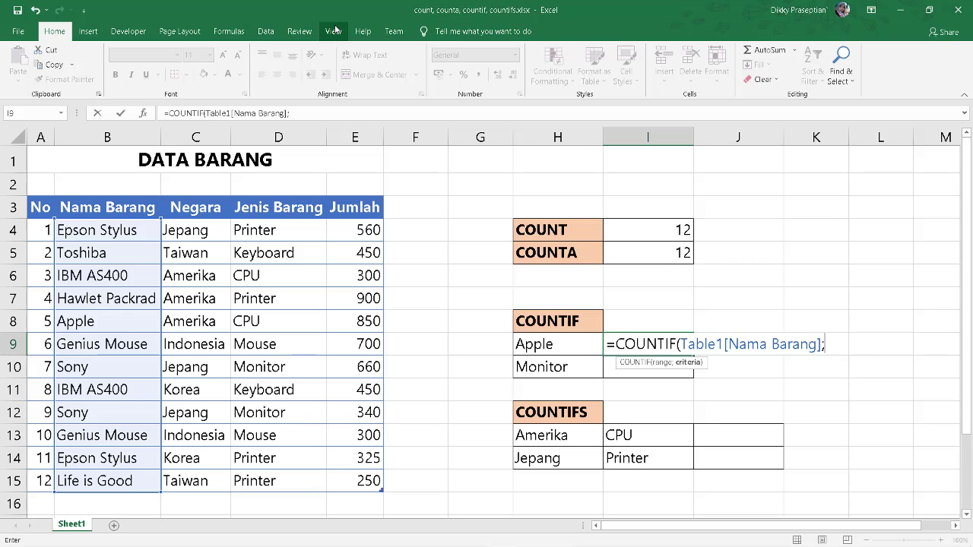
{"action": "left_click", "coordinate": [553, 346]}
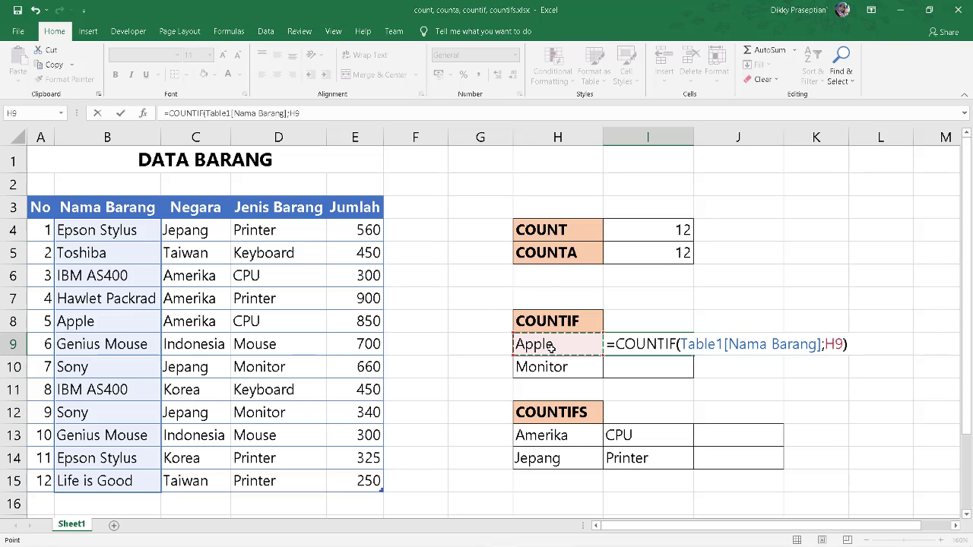
{"action": "type", "text": ")"}
{"action": "key", "text": "Return"}
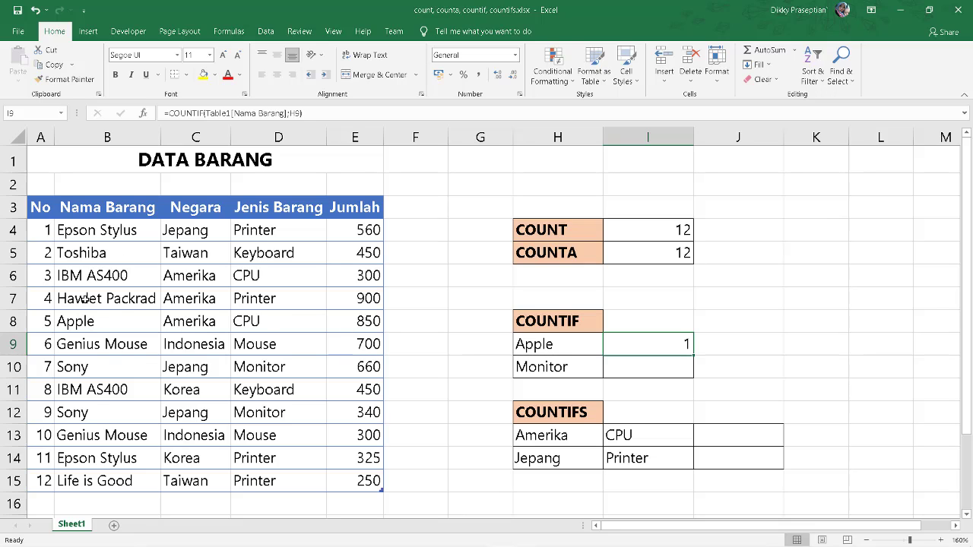
{"action": "left_click", "coordinate": [655, 364]}
{"action": "type", "text": "="}
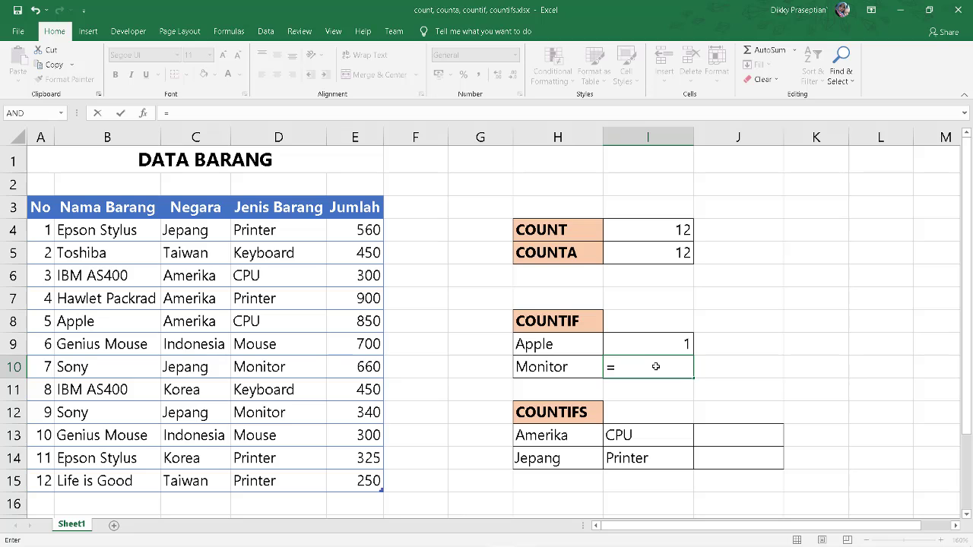
{"action": "left_click", "coordinate": [60, 114]}
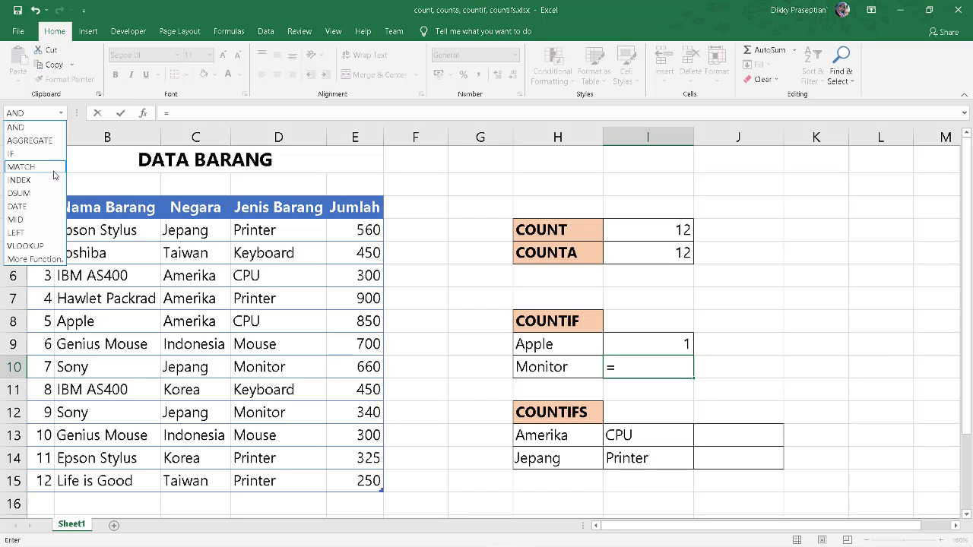
{"action": "left_click", "coordinate": [35, 259]}
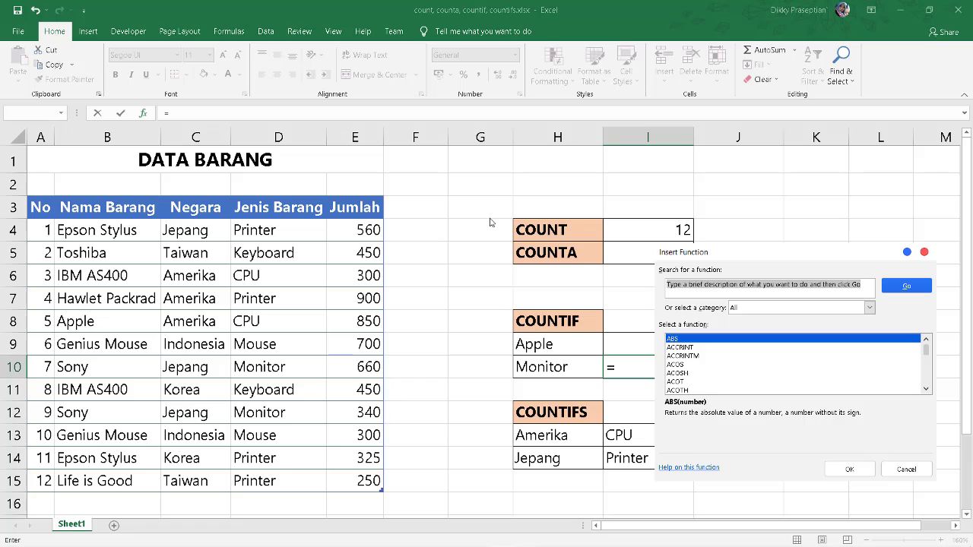
{"action": "left_click", "coordinate": [907, 469]}
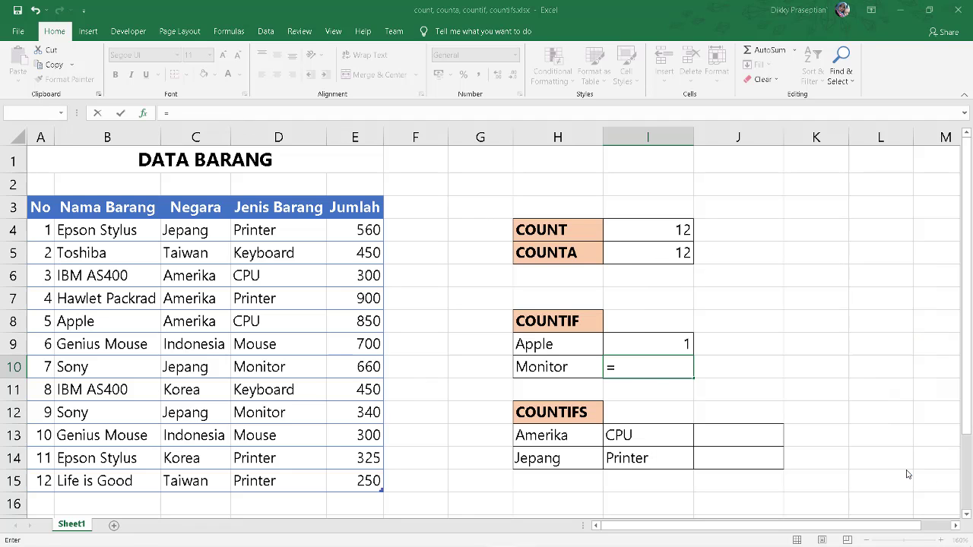
Begin a formula in I10 beside Monitor by searching the function library for countif and inserting the COUNTIF function
{"action": "type", "text": "="}
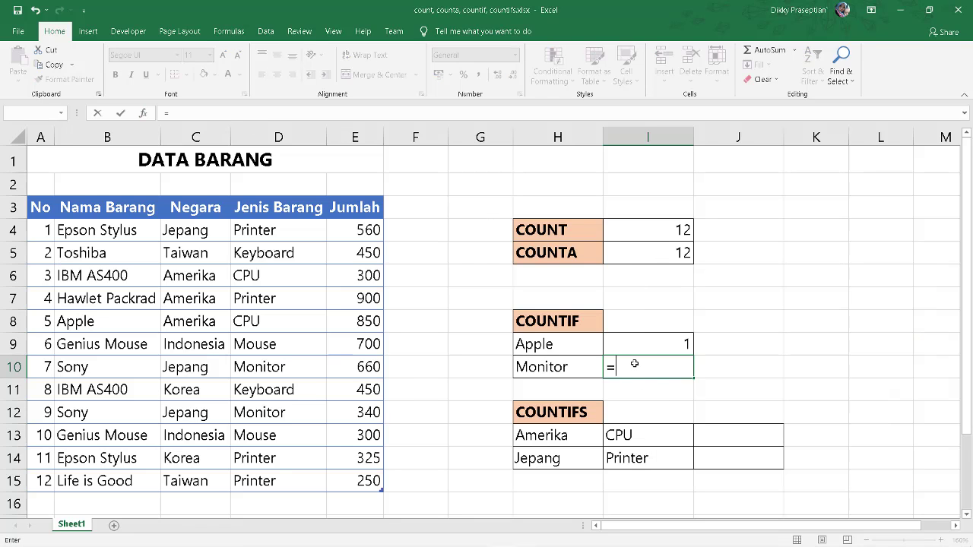
{"action": "left_click", "coordinate": [60, 113]}
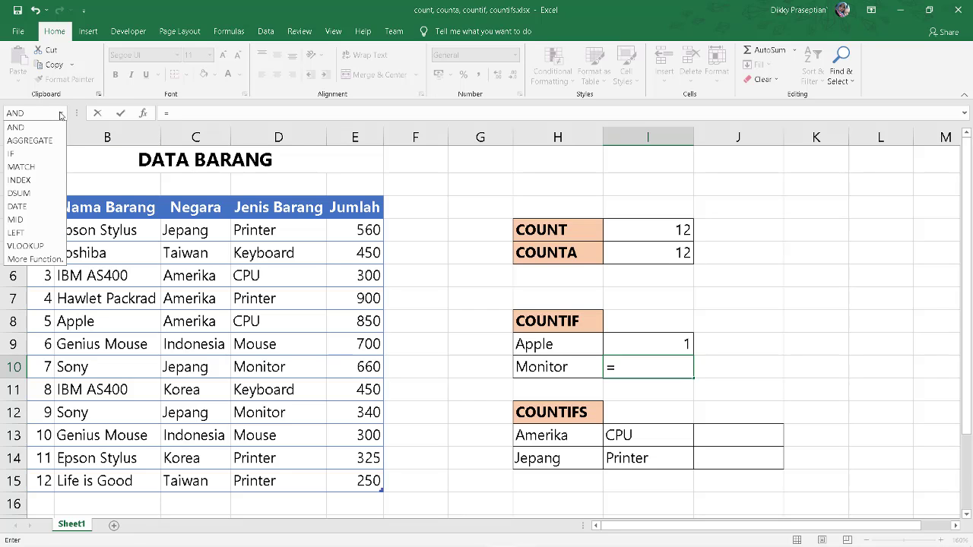
{"action": "left_click", "coordinate": [65, 118]}
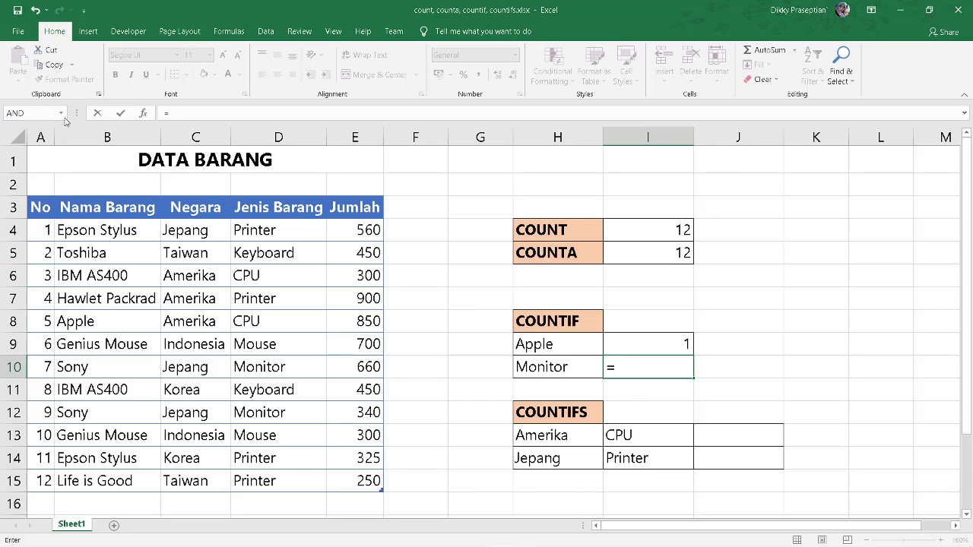
{"action": "left_click", "coordinate": [64, 118]}
{"action": "left_click", "coordinate": [63, 118]}
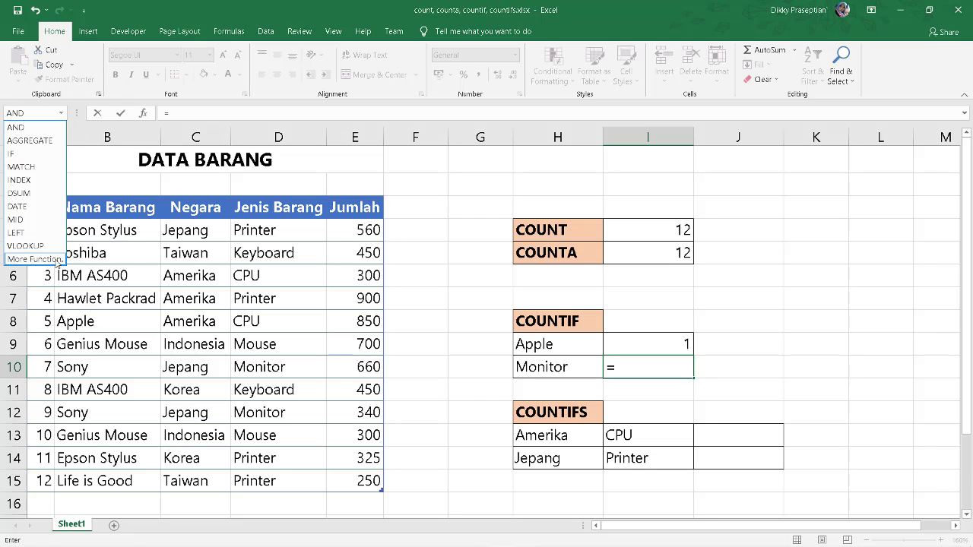
{"action": "left_click", "coordinate": [35, 260]}
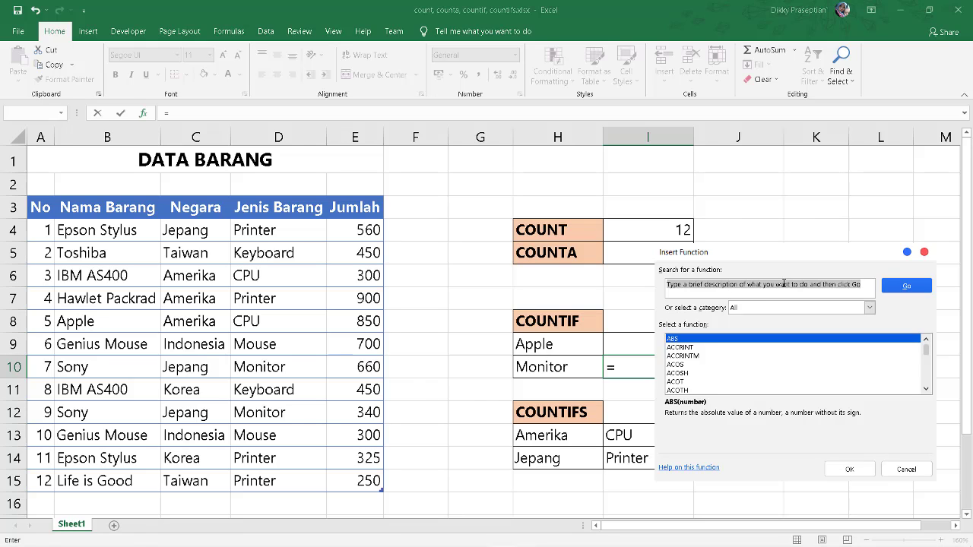
{"action": "type", "text": "count"}
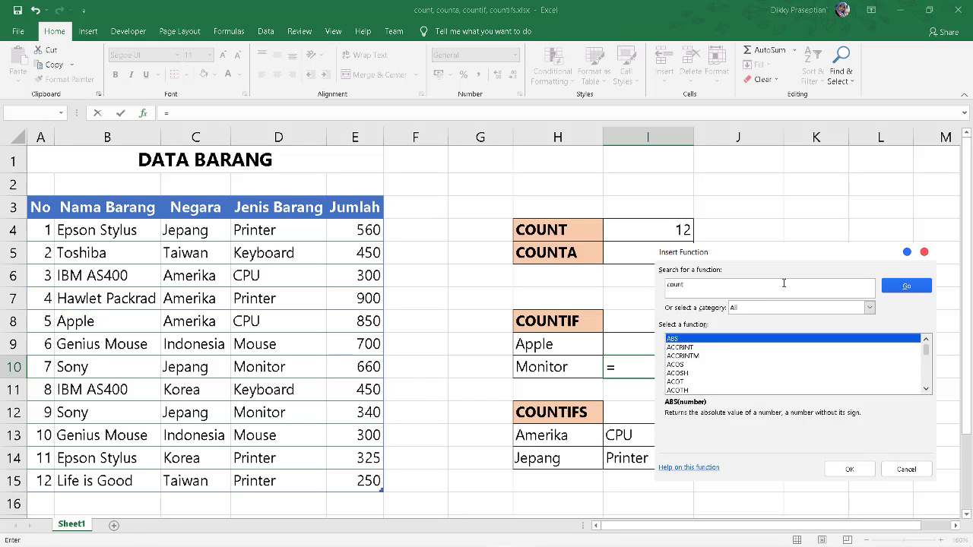
{"action": "type", "text": "if"}
{"action": "left_click", "coordinate": [918, 288]}
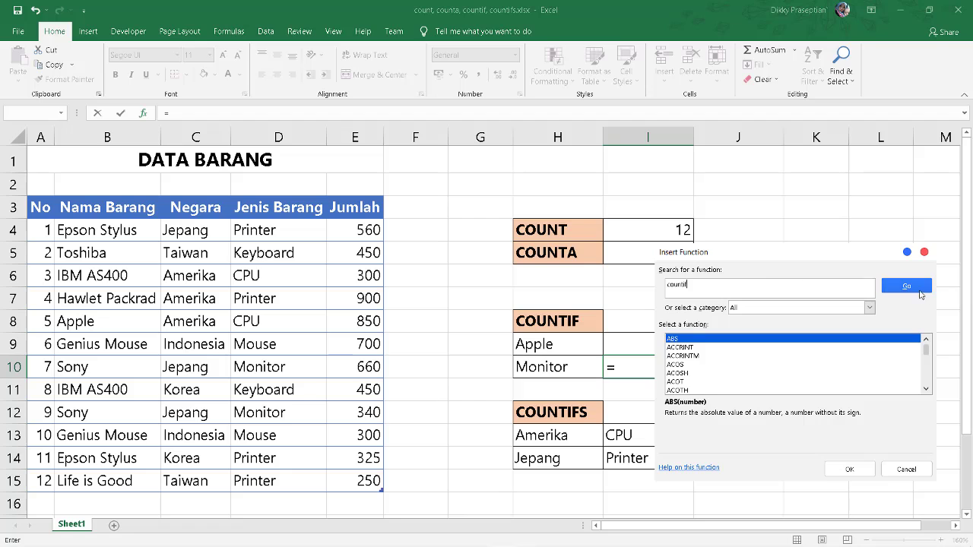
{"action": "left_click", "coordinate": [863, 472]}
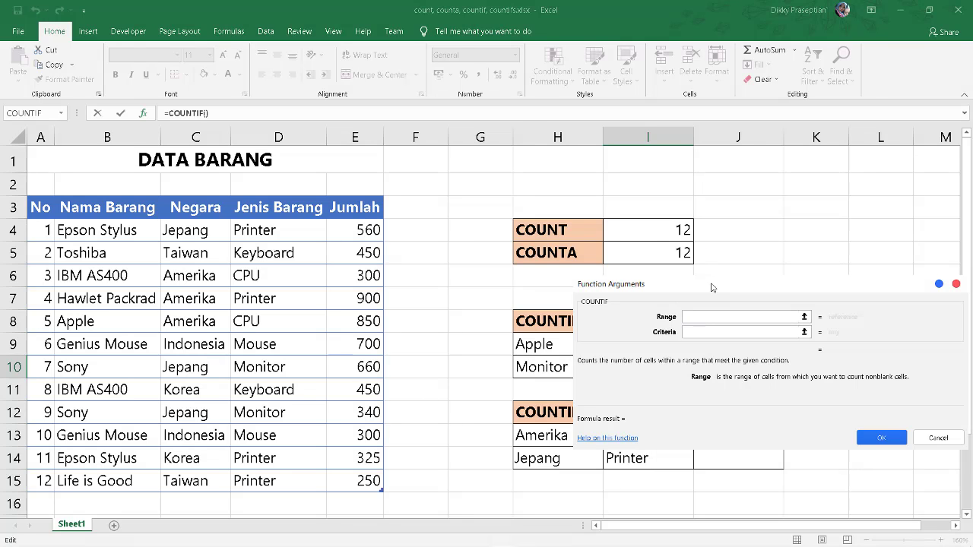
Complete the I10 COUNTIF with Table1[Jenis Barang] as the range and H10 as the criteria
{"action": "left_click_drag", "start_coordinate": [713, 287], "coordinate": [668, 165]}
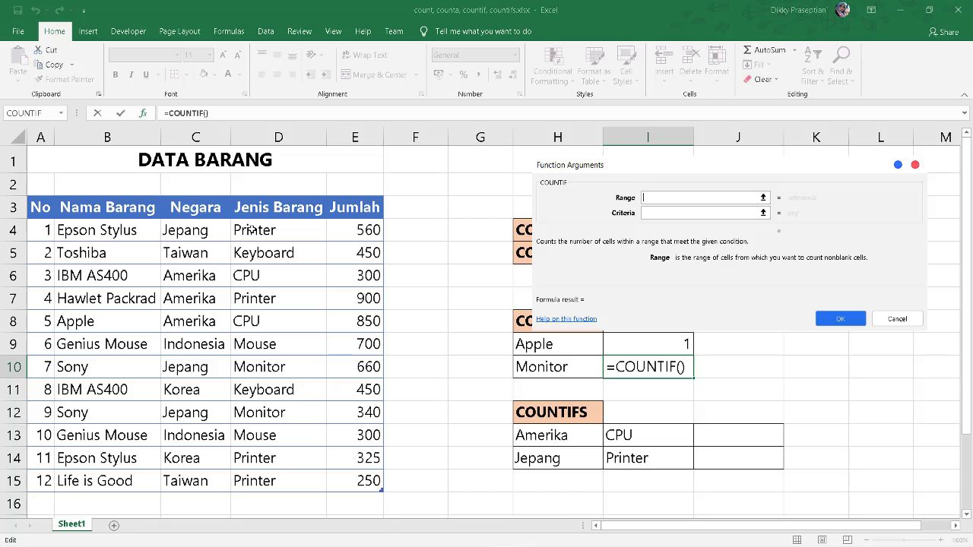
{"action": "left_click_drag", "start_coordinate": [251, 229], "coordinate": [258, 475]}
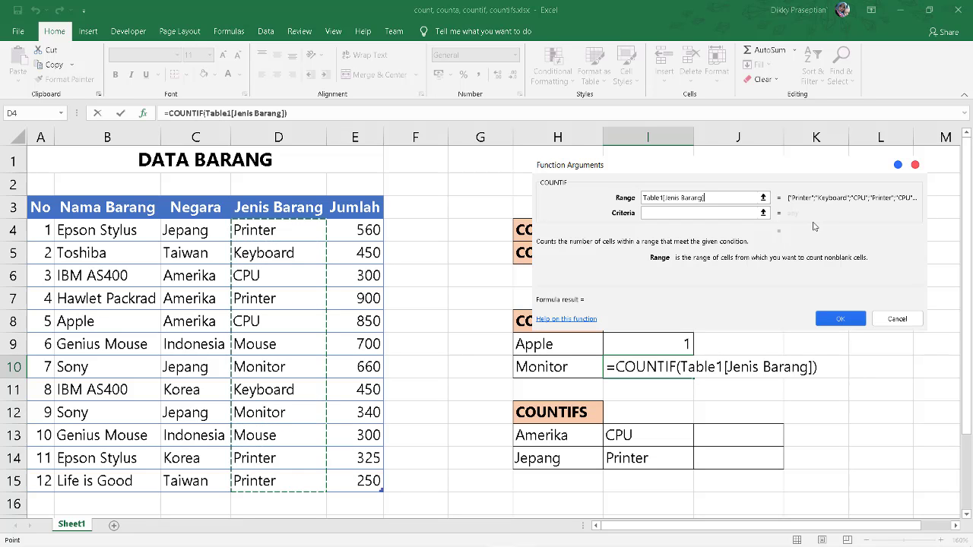
{"action": "left_click", "coordinate": [720, 214]}
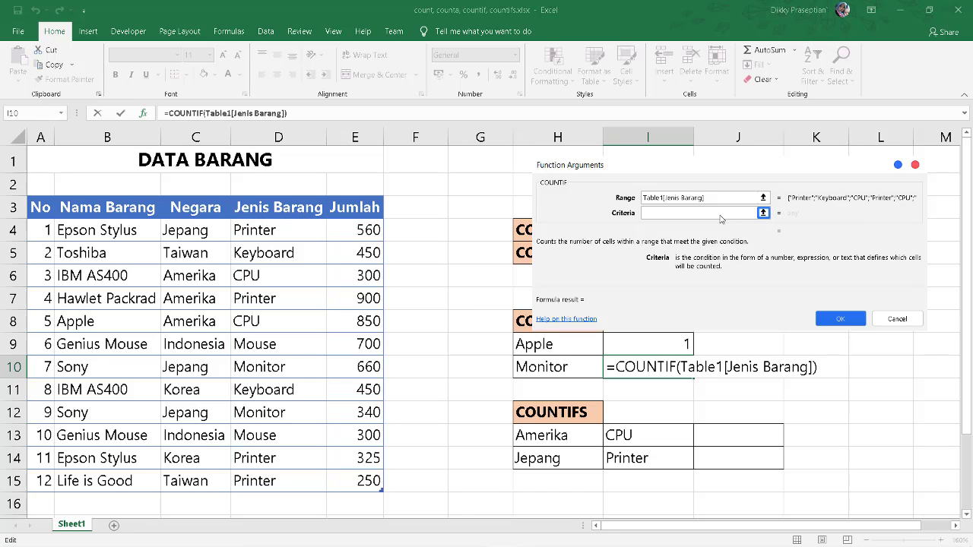
{"action": "left_click", "coordinate": [532, 360]}
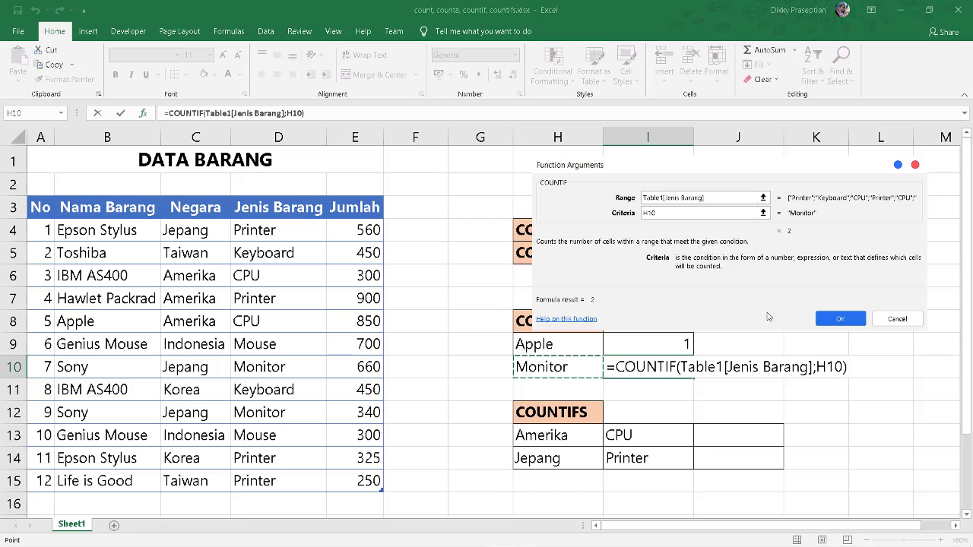
{"action": "left_click", "coordinate": [835, 320]}
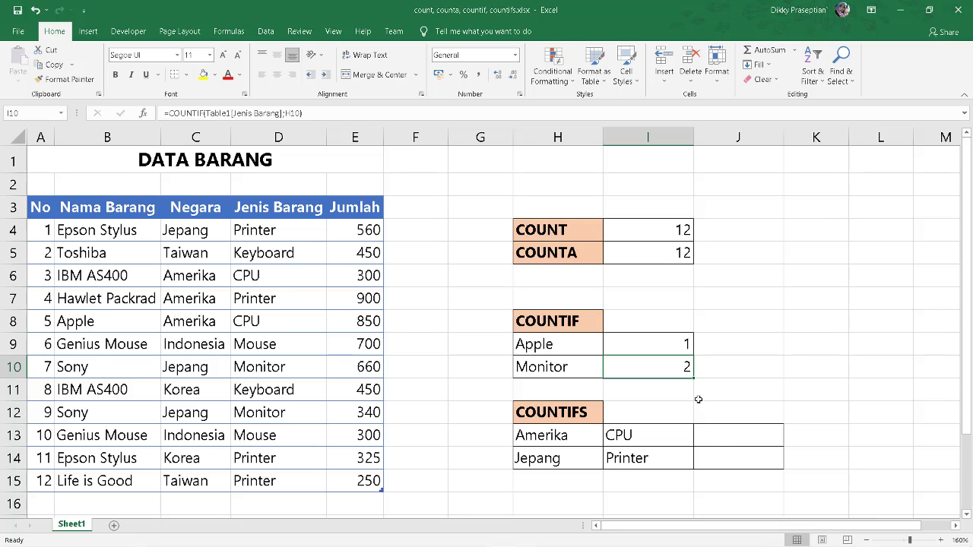
{"action": "left_click", "coordinate": [656, 340]}
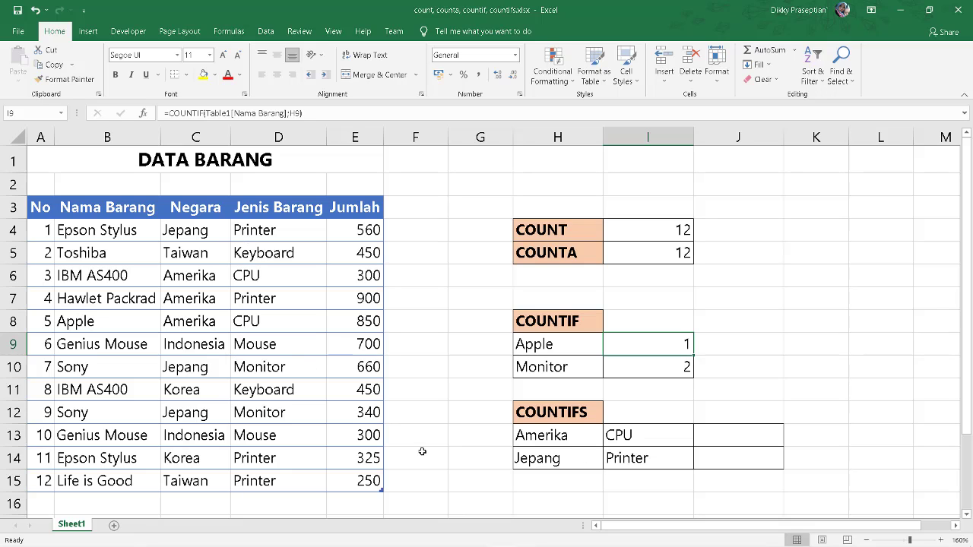
Begin a COUNTIFS formula in J13, beside the Amerika and CPU criteria
{"action": "left_click", "coordinate": [704, 437]}
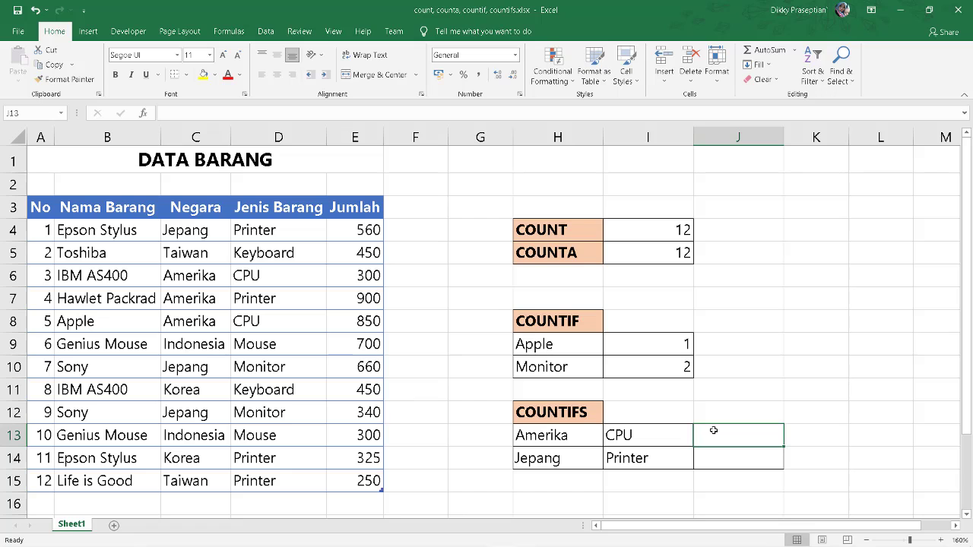
{"action": "type", "text": "="}
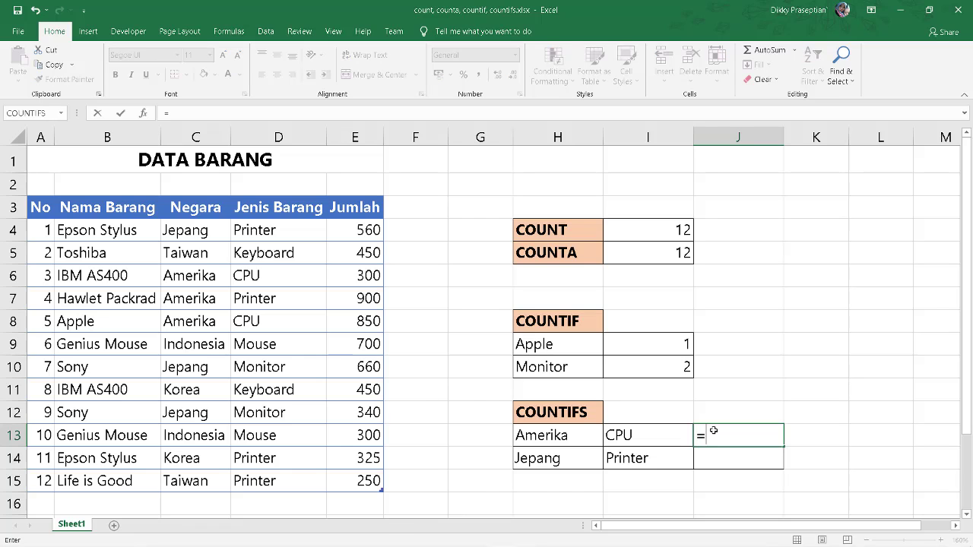
{"action": "type", "text": "if"}
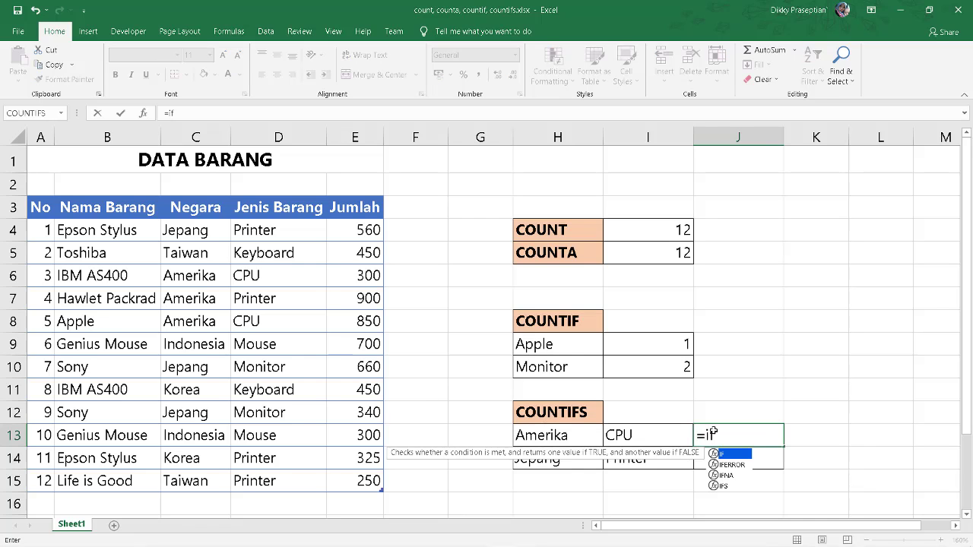
{"action": "key", "text": "BackSpace"}
{"action": "key", "text": "BackSpace"}
{"action": "type", "text": "co"}
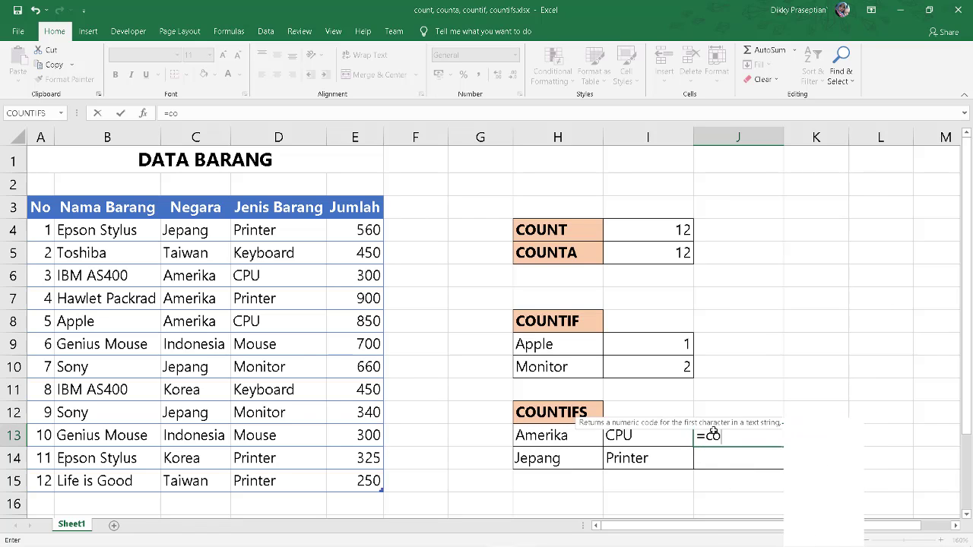
{"action": "type", "text": "un"}
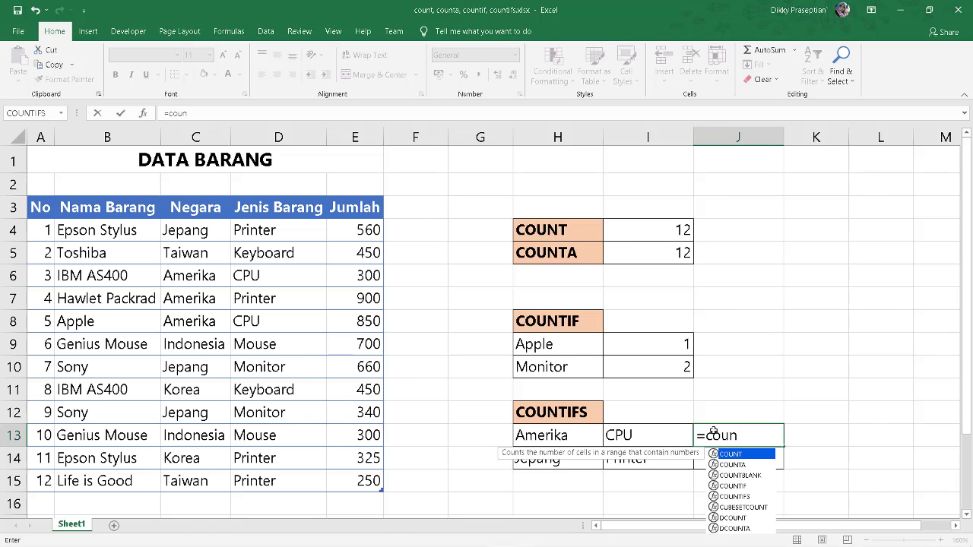
{"action": "key", "text": "Down"}
{"action": "key", "text": "Down"}
{"action": "key", "text": "Down"}
{"action": "key", "text": "Down"}
{"action": "key", "text": "Tab"}
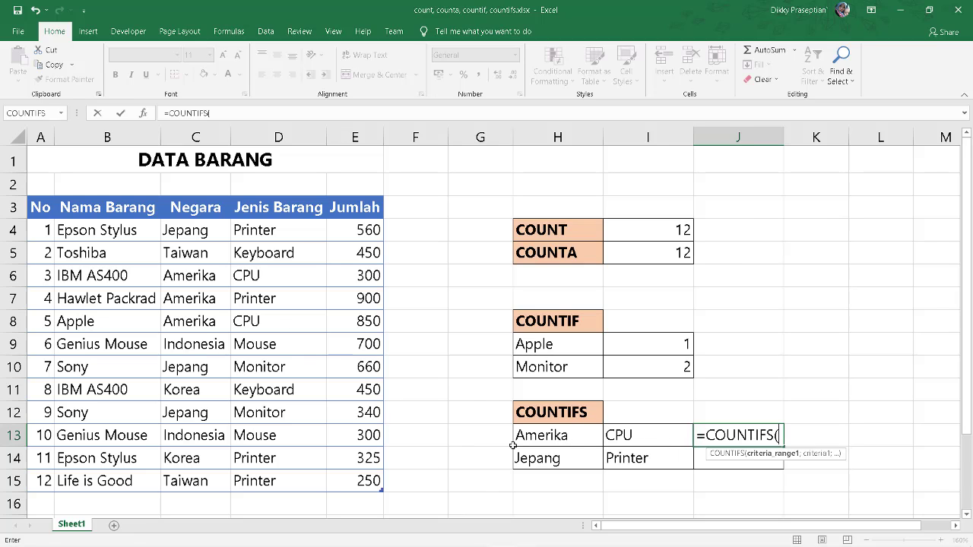
Give the J13 COUNTIFS its first condition, with Table1[Negara] as the criteria range and H13 as the criterion
{"action": "left_click_drag", "start_coordinate": [176, 227], "coordinate": [182, 475]}
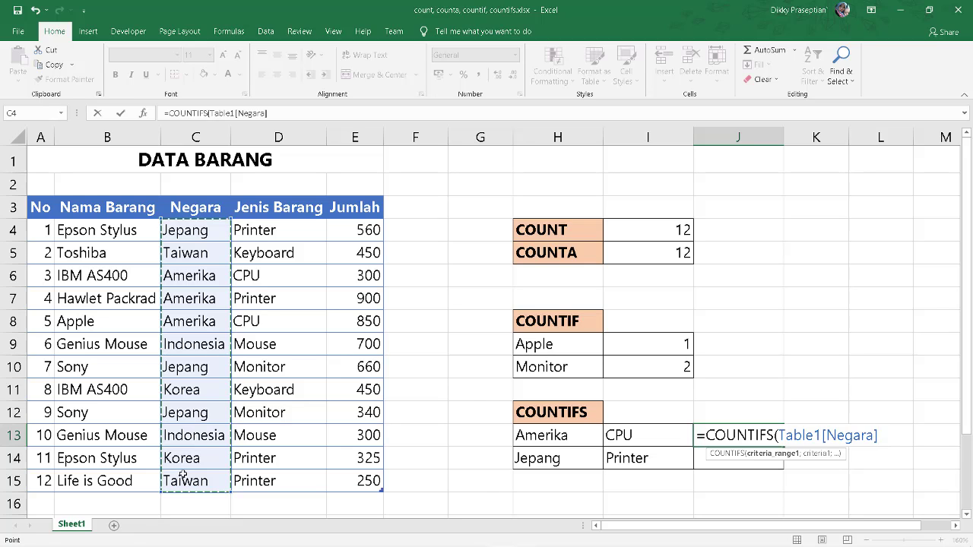
{"action": "type", "text": ";"}
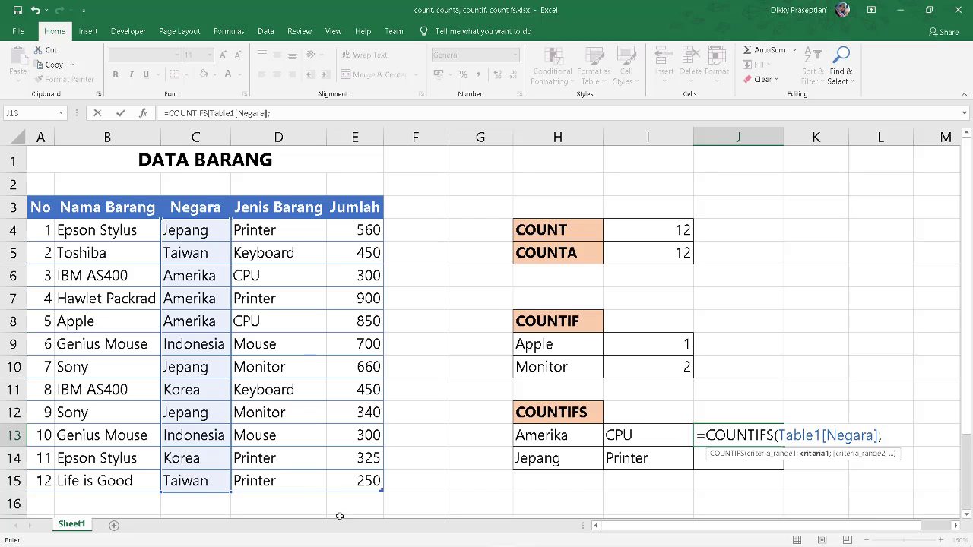
{"action": "left_click", "coordinate": [524, 439]}
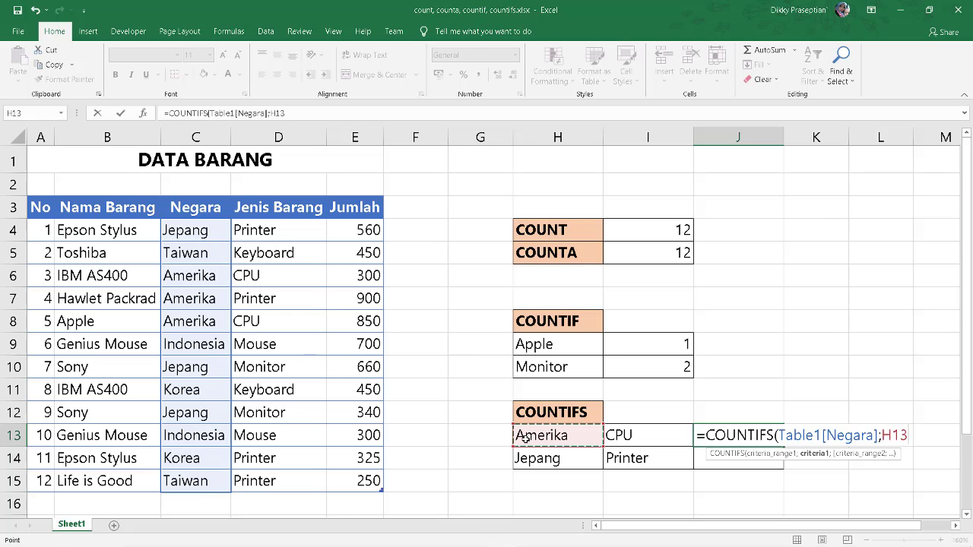
{"action": "type", "text": ";"}
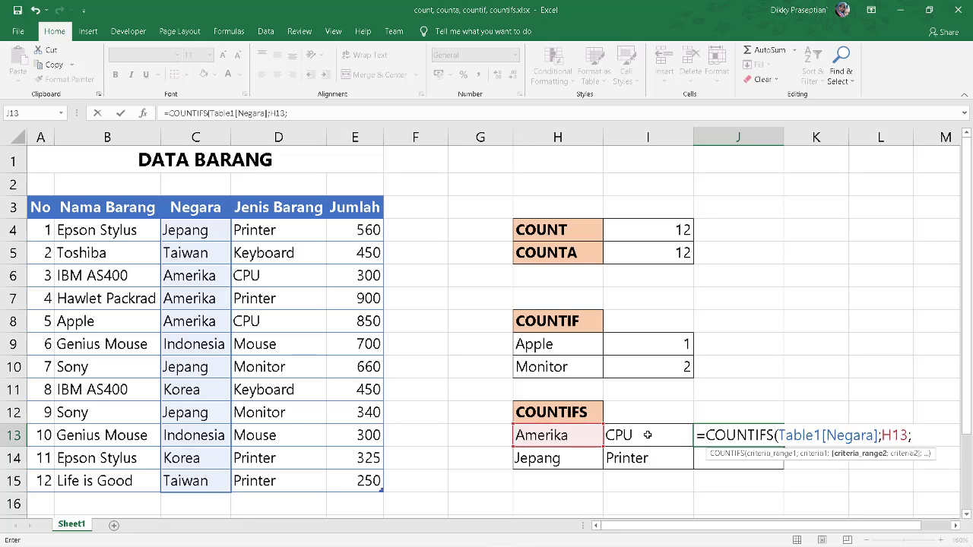
Add Table1[Jenis Barang] with criterion I13 as the second condition and enter the COUNTIFS formula, keeping J13 selected
{"action": "left_click_drag", "start_coordinate": [281, 293], "coordinate": [283, 477]}
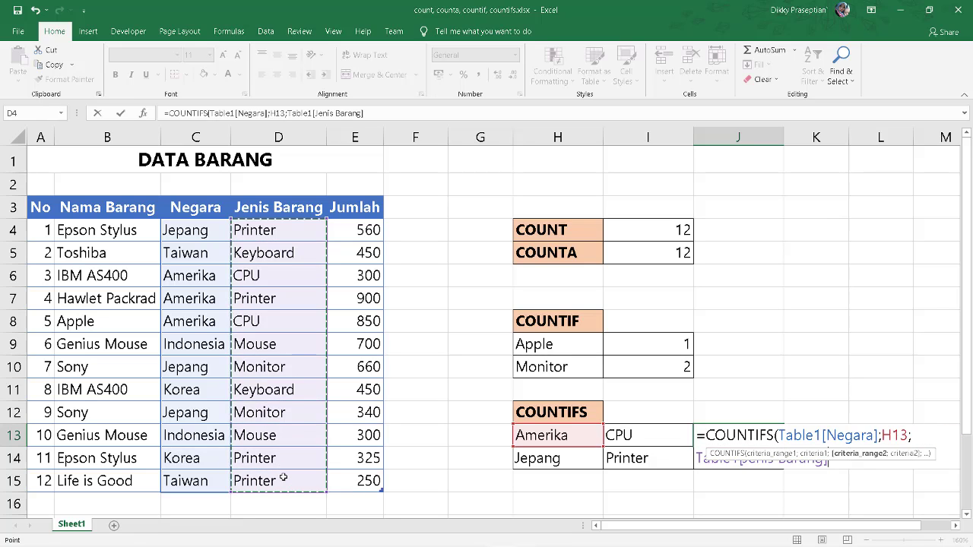
{"action": "type", "text": ";"}
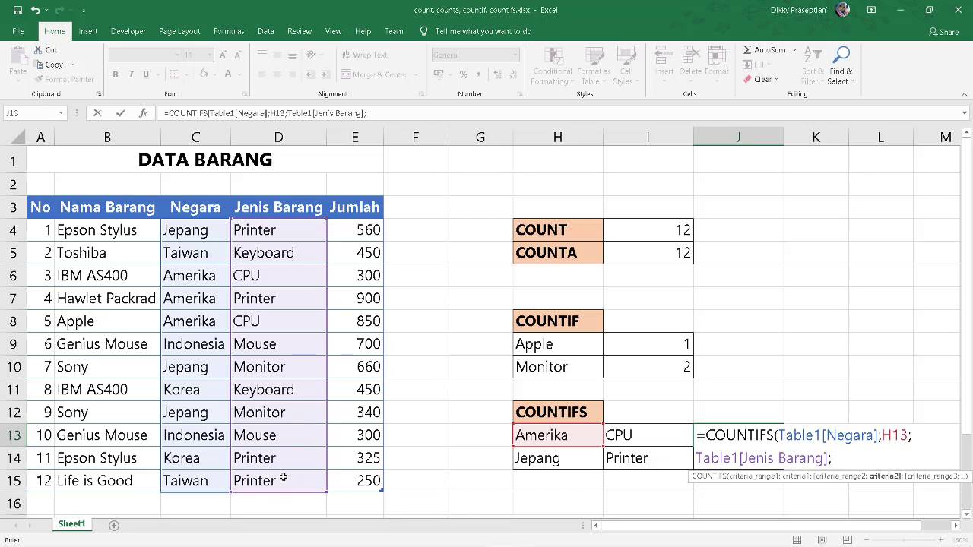
{"action": "left_click", "coordinate": [660, 432]}
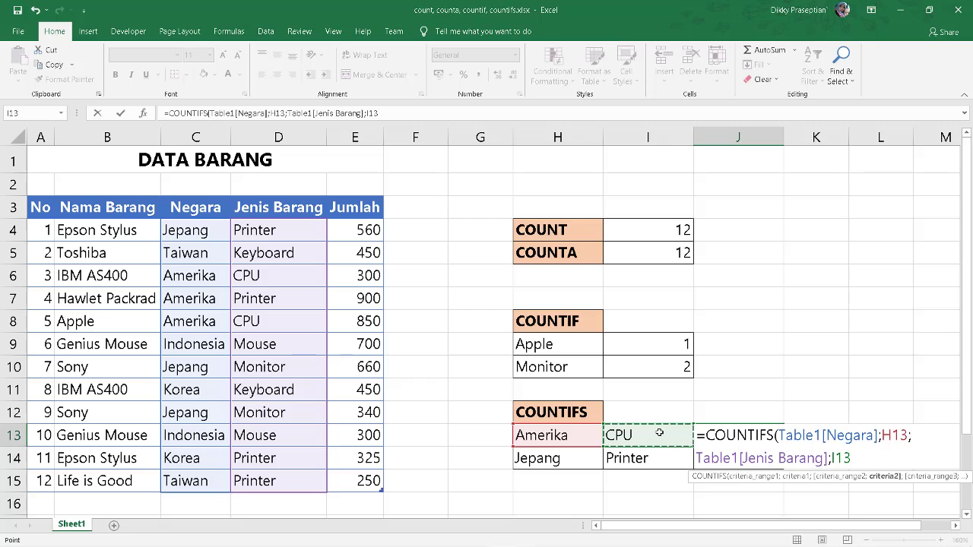
{"action": "type", "text": ")"}
{"action": "key", "text": "ctrl+Return"}
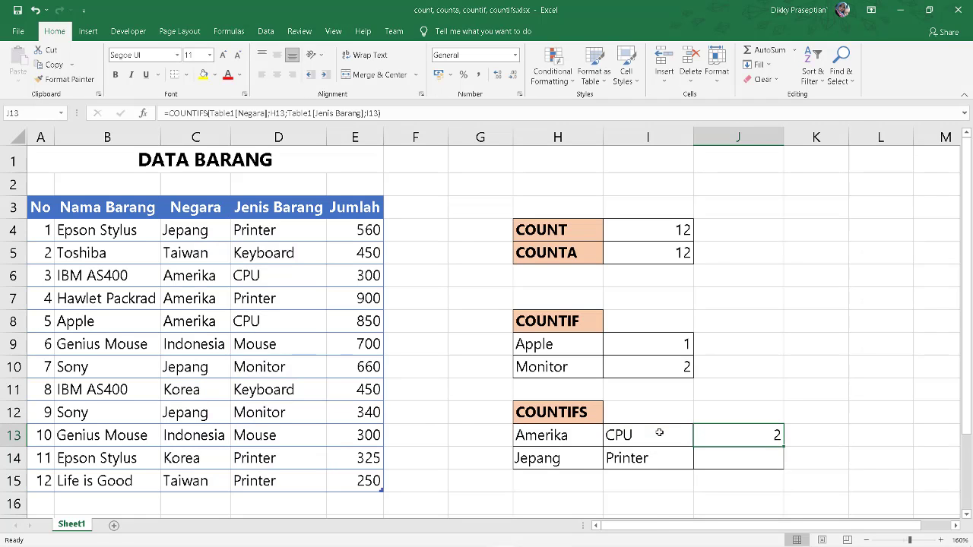
Begin a formula in J14 beside Jepang and Printer by searching the function library for countifs and inserting the COUNTIFS function
{"action": "key", "text": "Down"}
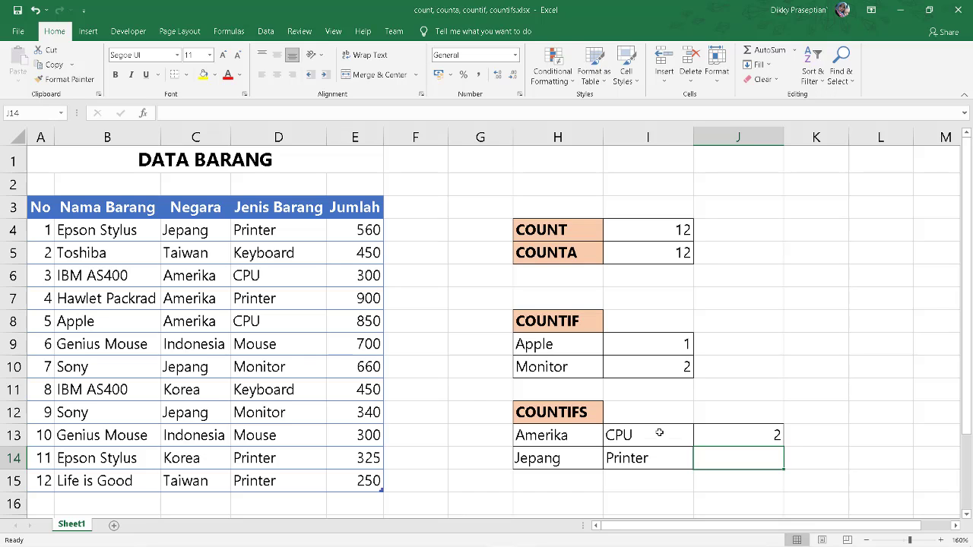
{"action": "type", "text": "="}
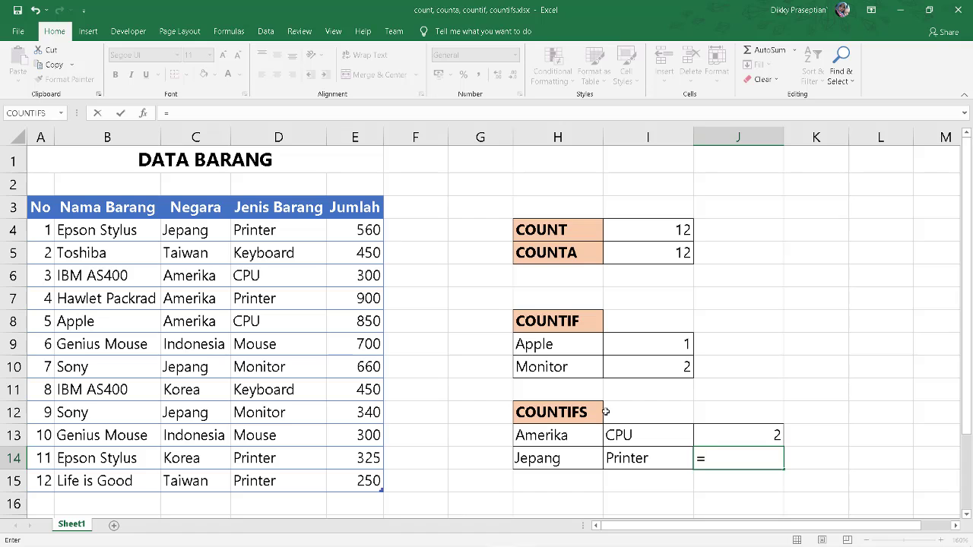
{"action": "left_click", "coordinate": [62, 113]}
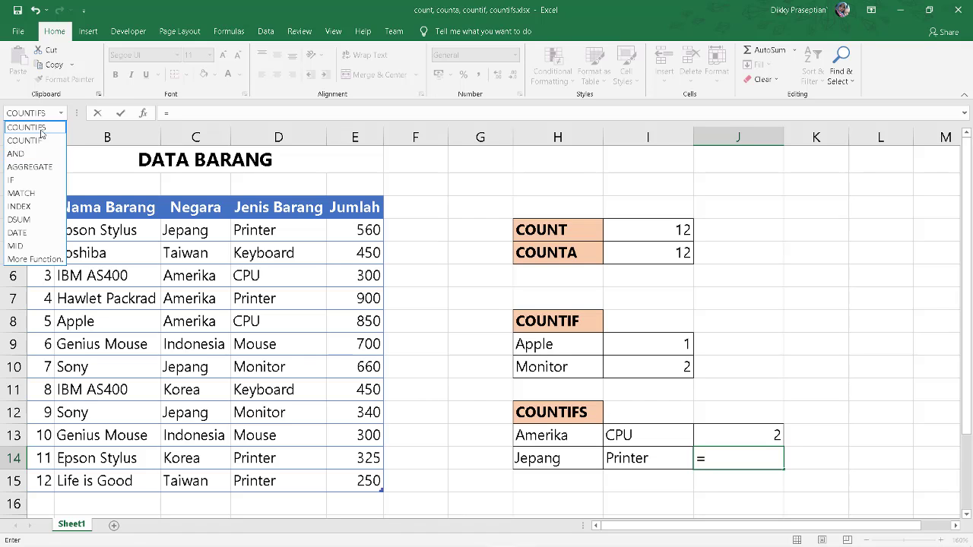
{"action": "left_click", "coordinate": [54, 261]}
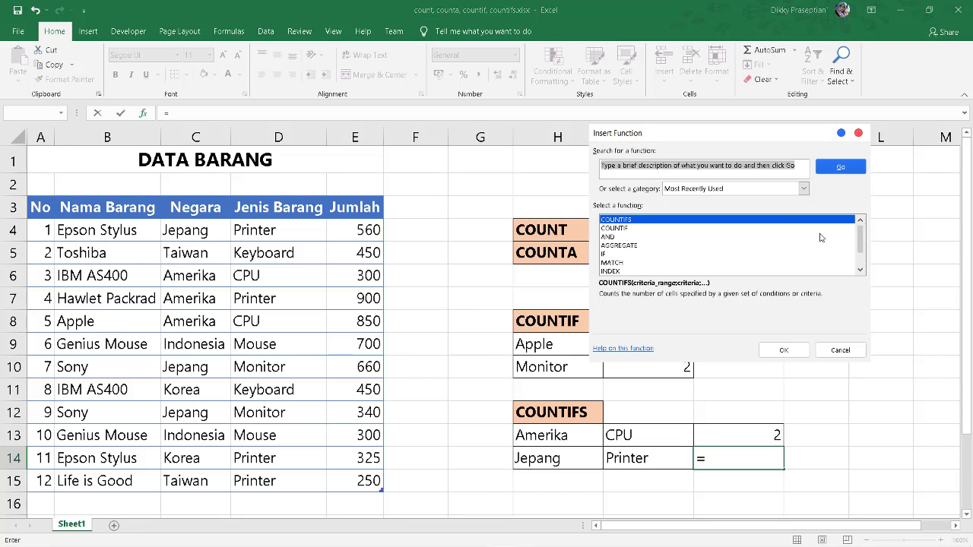
{"action": "type", "text": "co"}
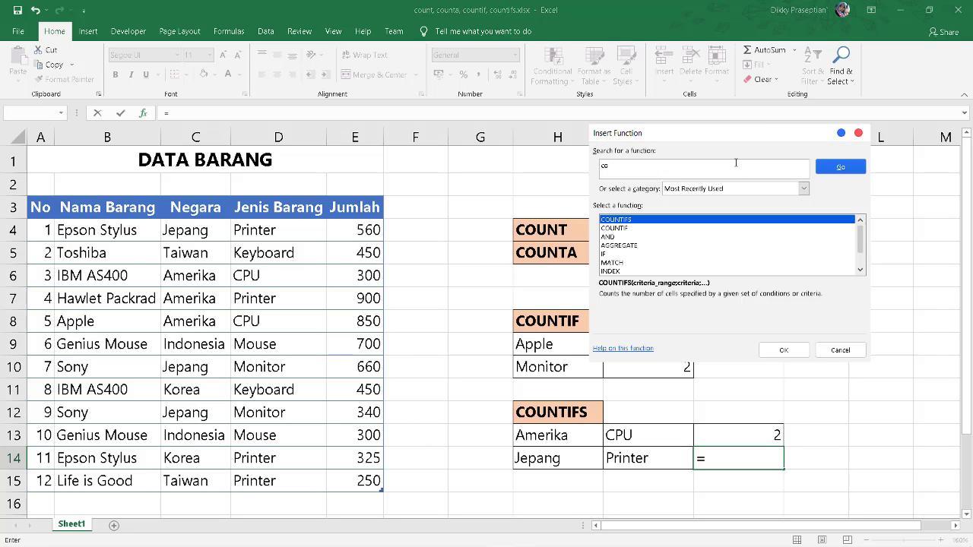
{"action": "type", "text": "untifs"}
{"action": "left_click", "coordinate": [840, 167]}
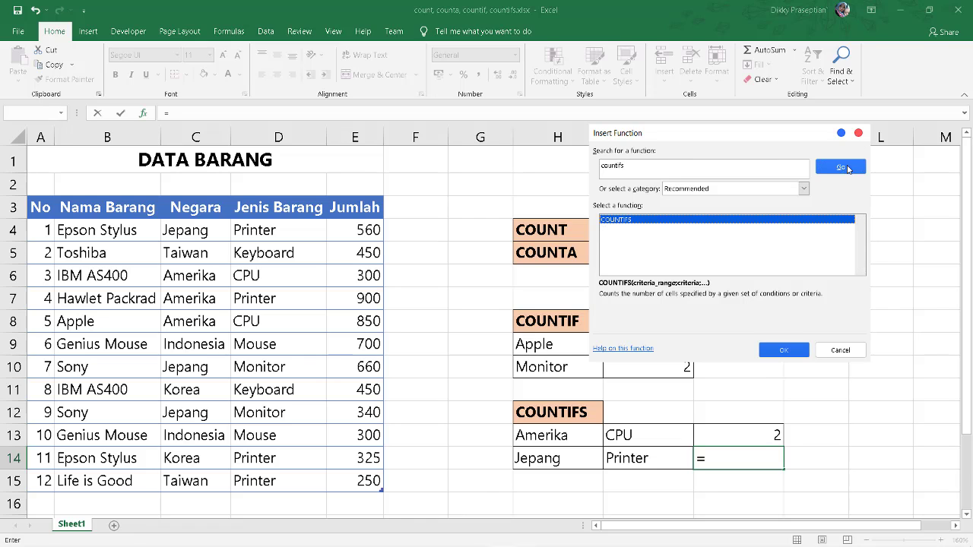
{"action": "left_click", "coordinate": [804, 351]}
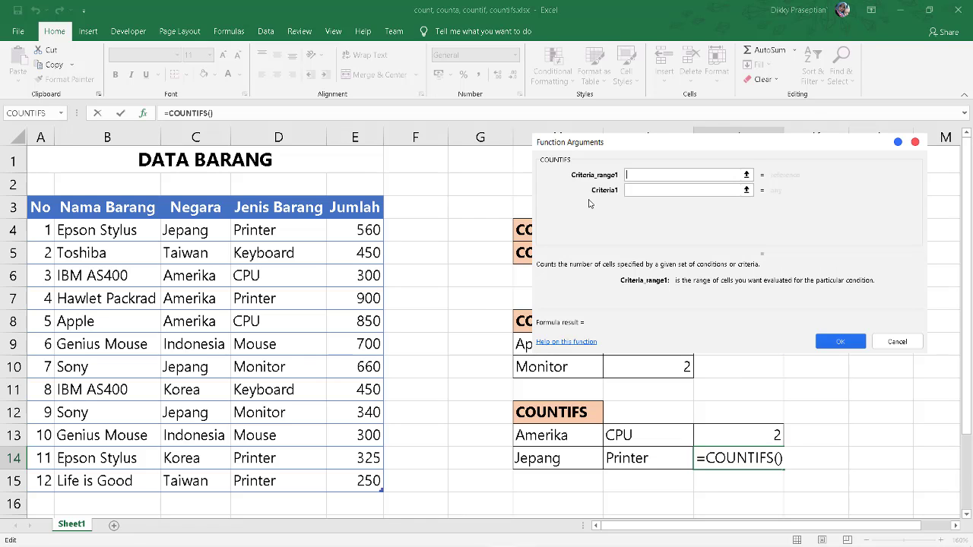
Set the J14 COUNTIFS first criteria range to Table1[Negara] and its first criterion to H14
{"action": "left_click_drag", "start_coordinate": [595, 155], "coordinate": [533, 135]}
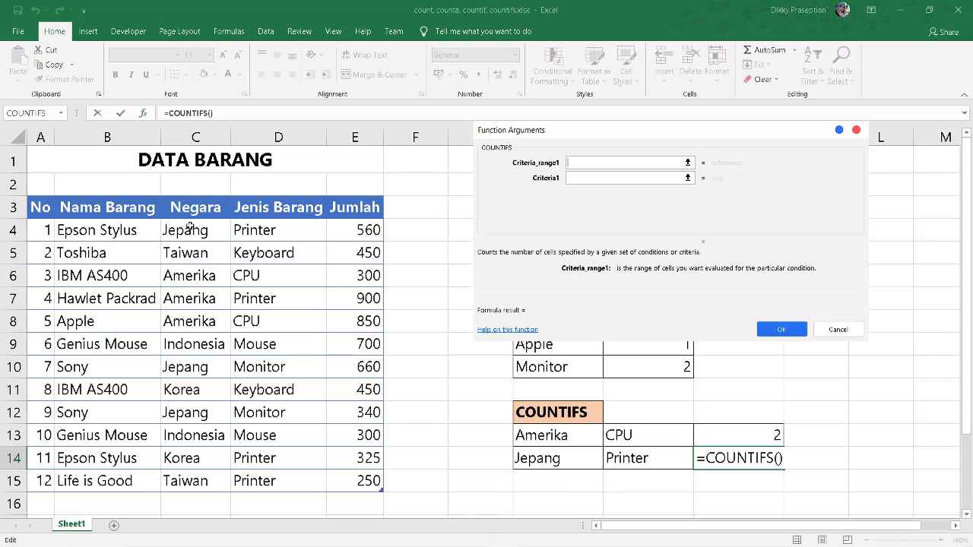
{"action": "left_click_drag", "start_coordinate": [190, 226], "coordinate": [192, 484]}
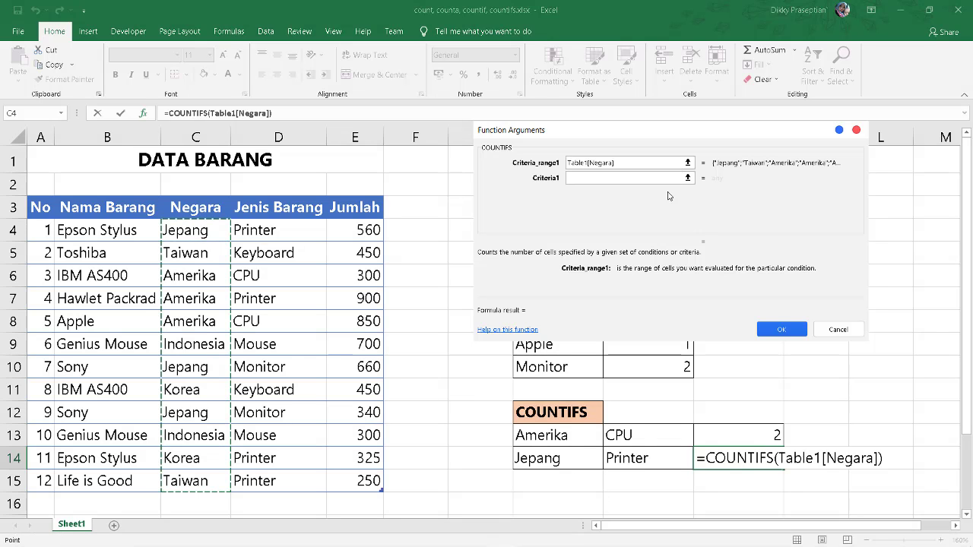
{"action": "left_click", "coordinate": [636, 179]}
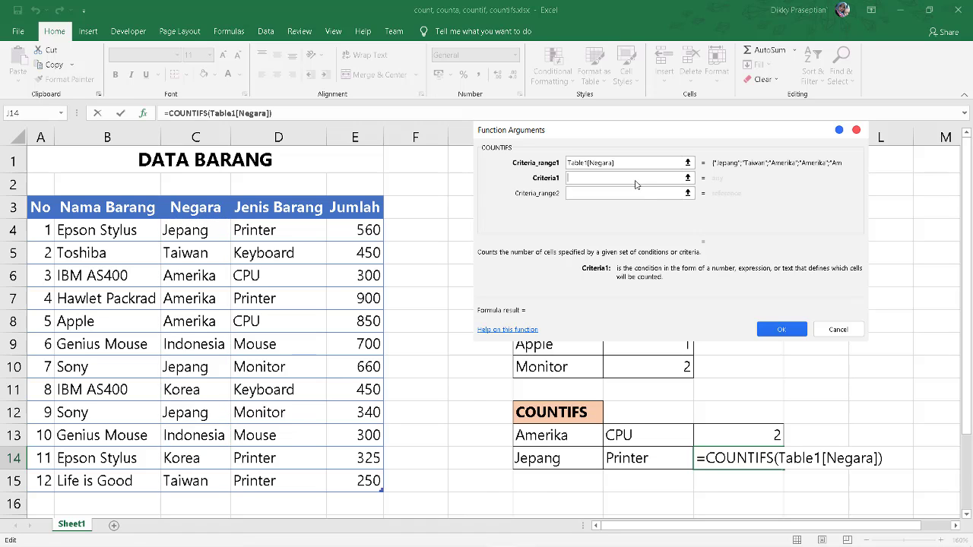
{"action": "left_click", "coordinate": [546, 454]}
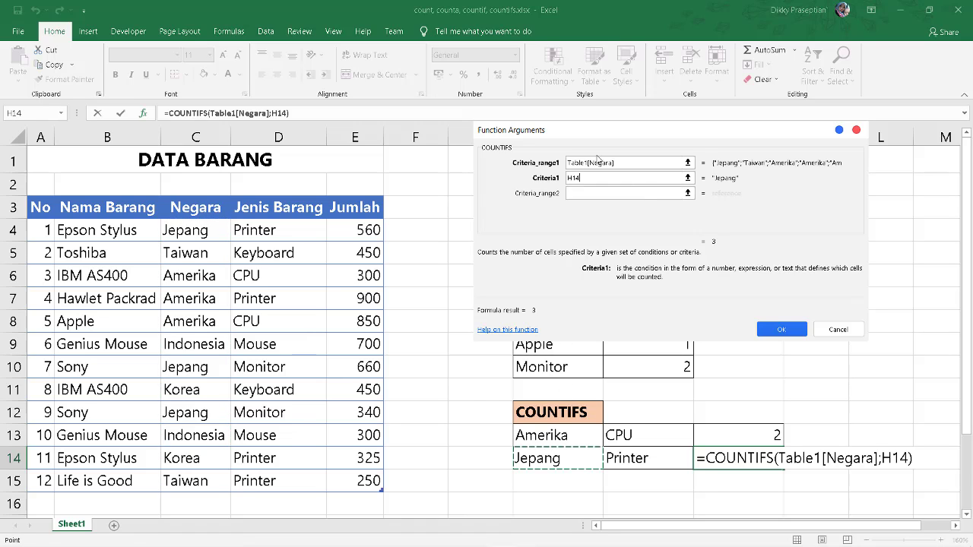
Set the second criteria range to Table1[Jenis Barang] and the second criterion to I14, completing the COUNTIFS in J14
{"action": "left_click", "coordinate": [600, 195]}
{"action": "left_click", "coordinate": [600, 194]}
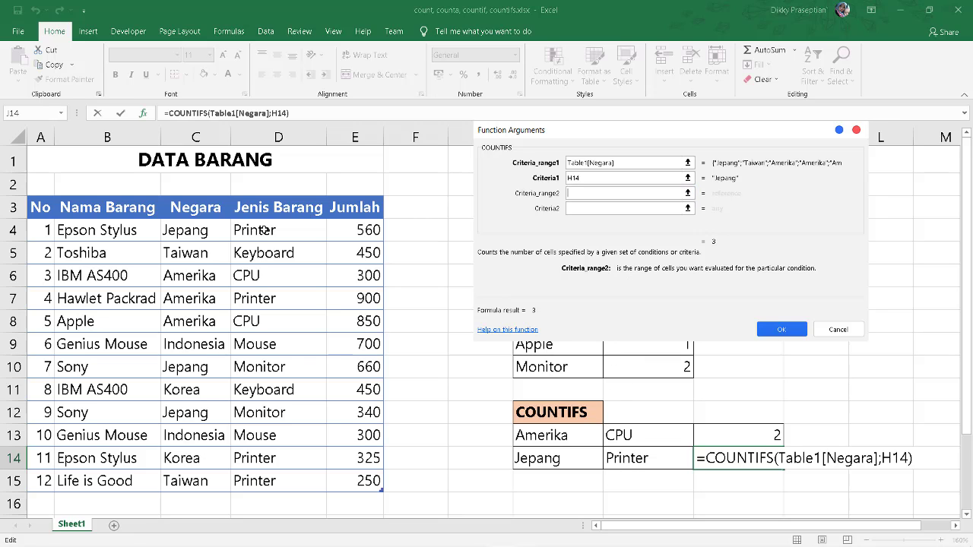
{"action": "left_click_drag", "start_coordinate": [262, 229], "coordinate": [278, 481]}
{"action": "left_click", "coordinate": [647, 209]}
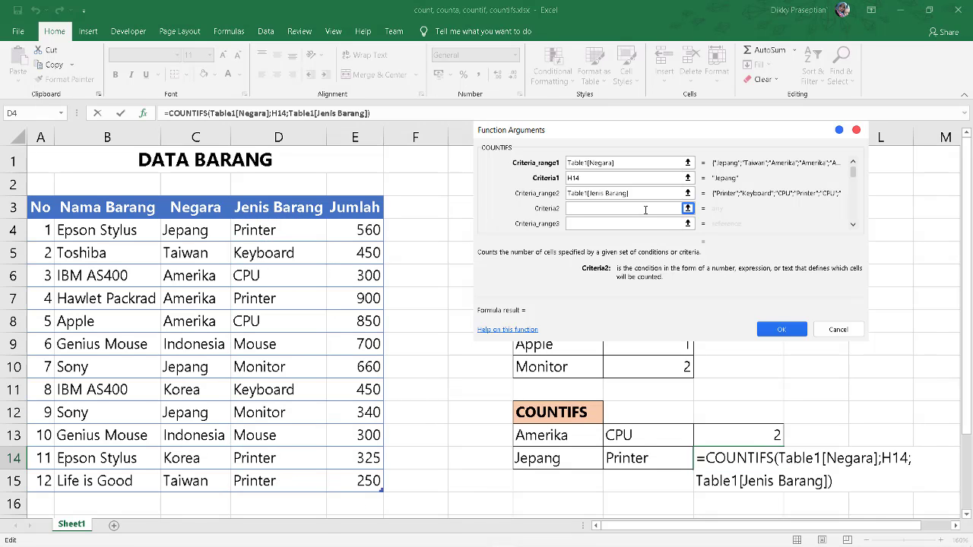
{"action": "left_click", "coordinate": [650, 459]}
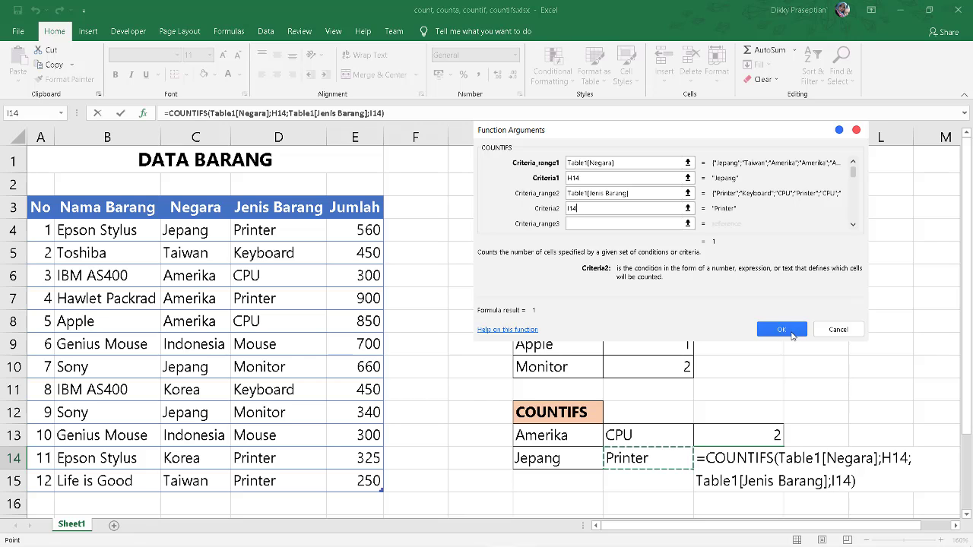
{"action": "left_click", "coordinate": [783, 330]}
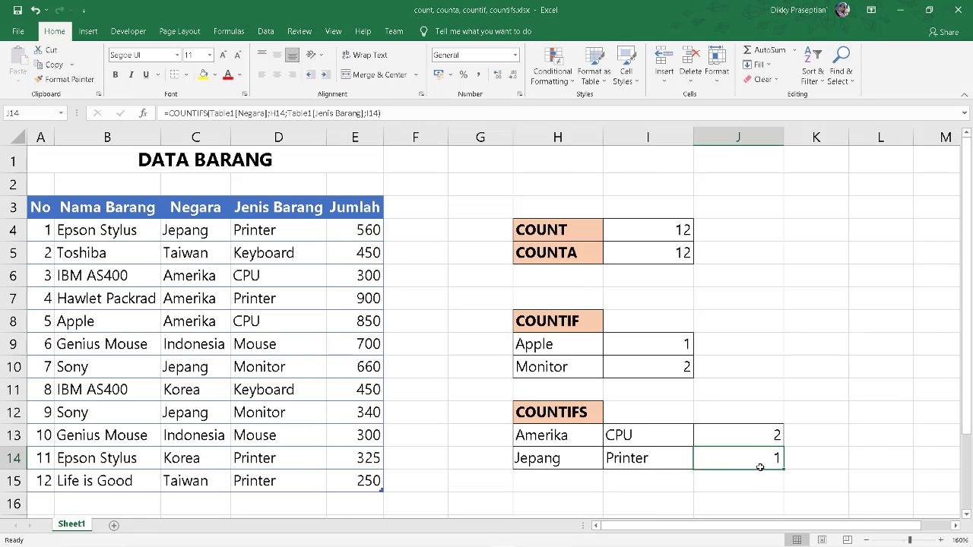